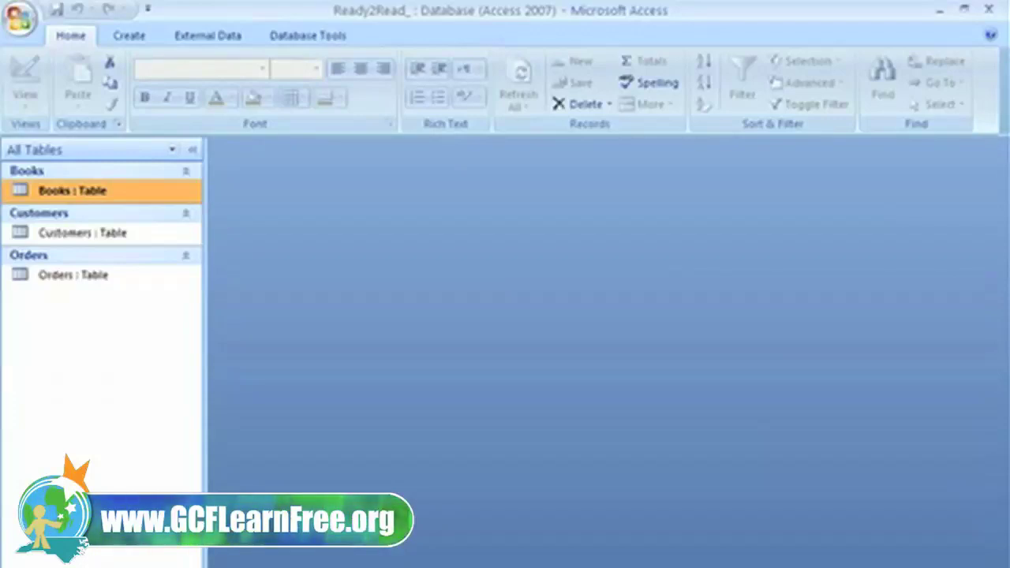
Step: Open the Books table from the Navigation Pane in Datasheet view
double_click(100, 197)
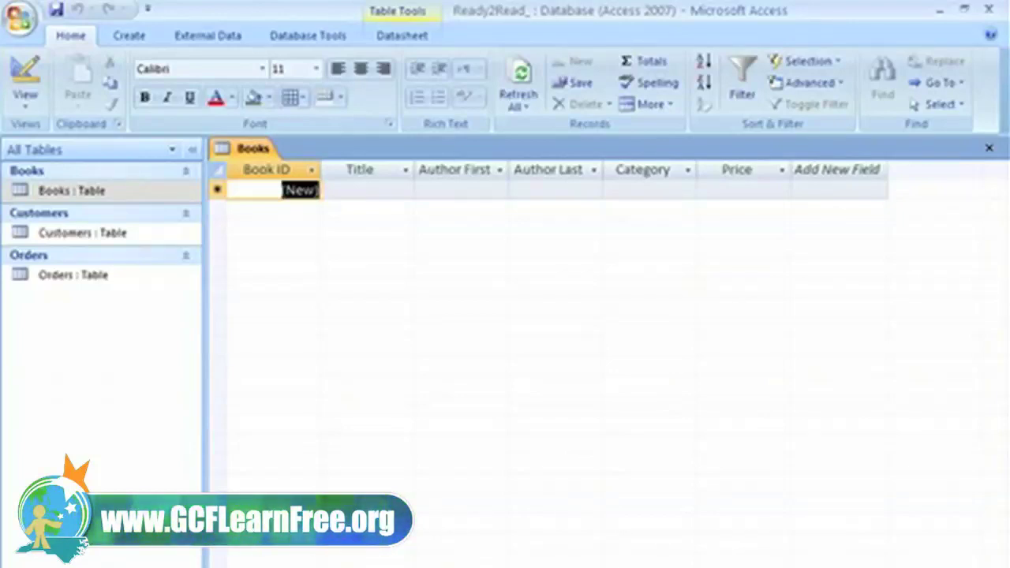
left_click(367, 189)
type("Best")
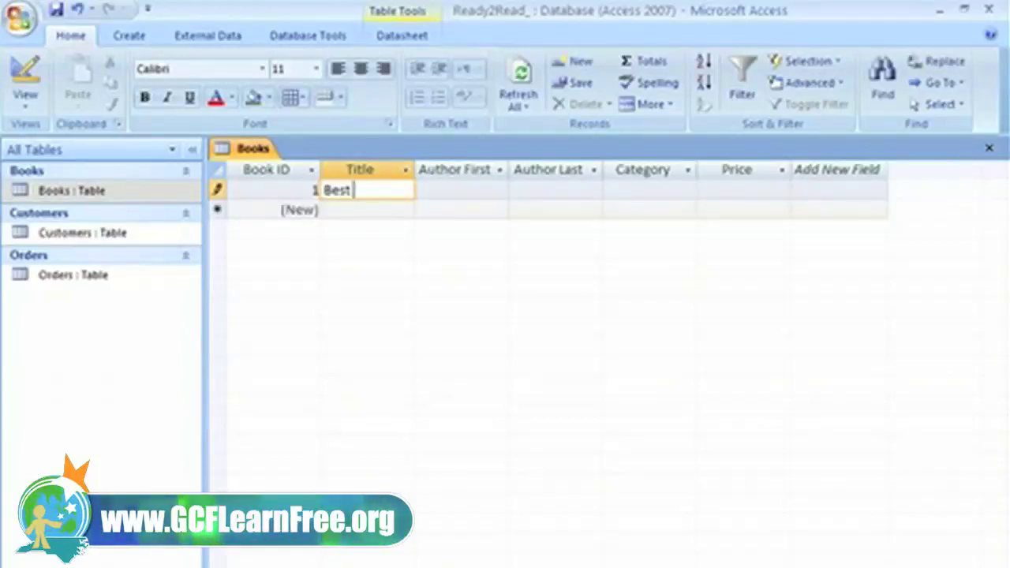
type(" Kept S")
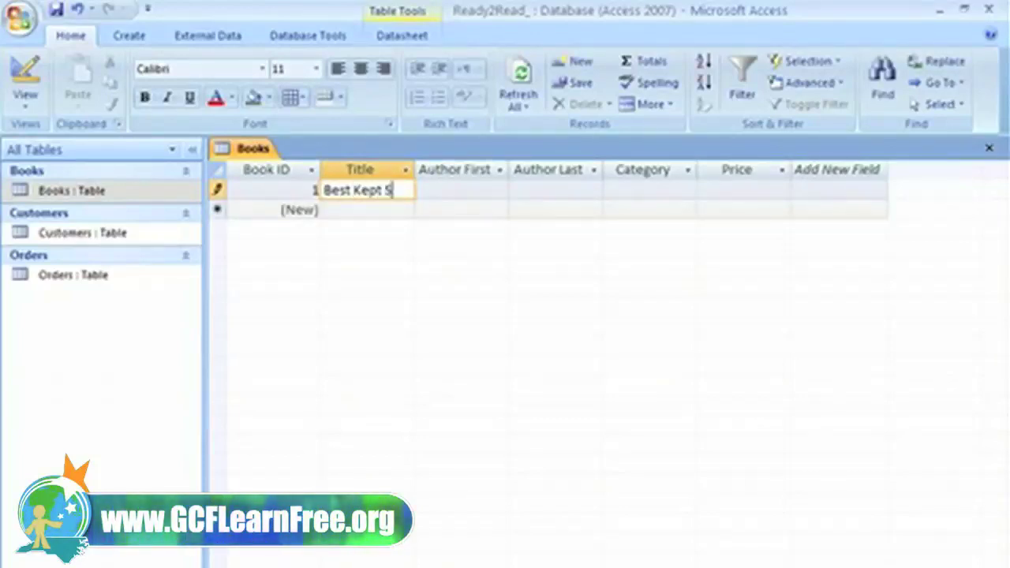
type("ecrets")
key("Tab")
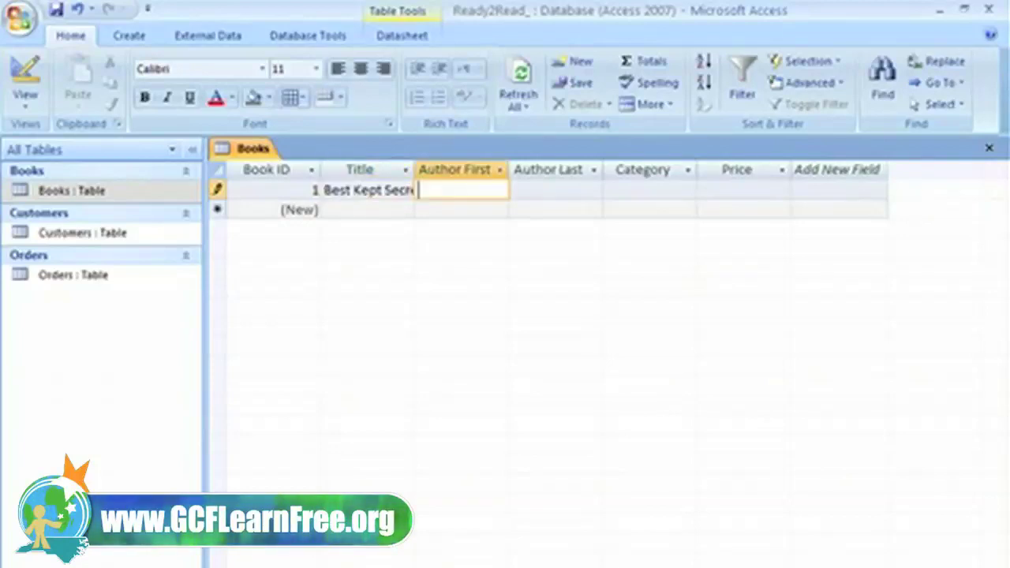
key("Tab")
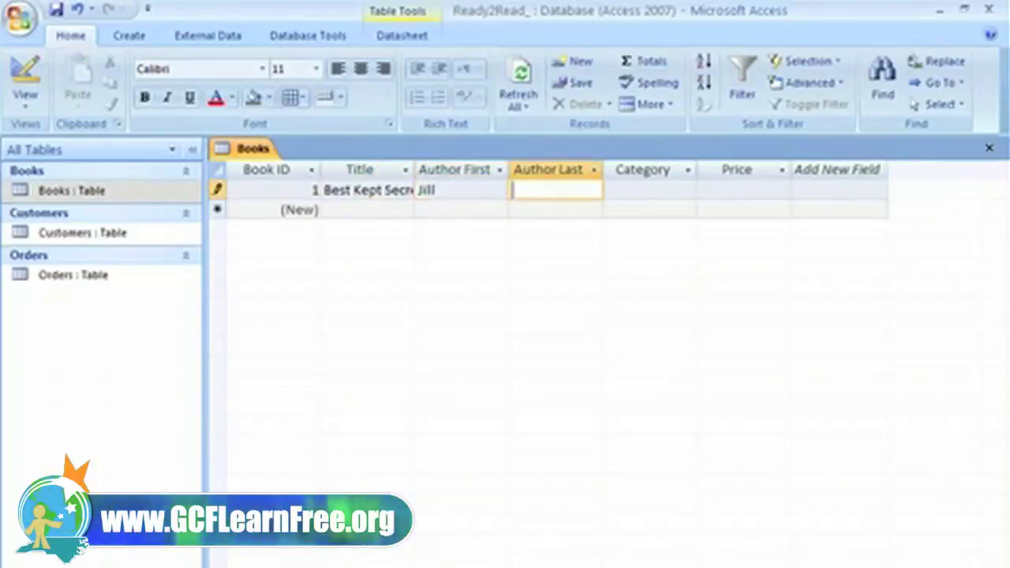
key("Tab")
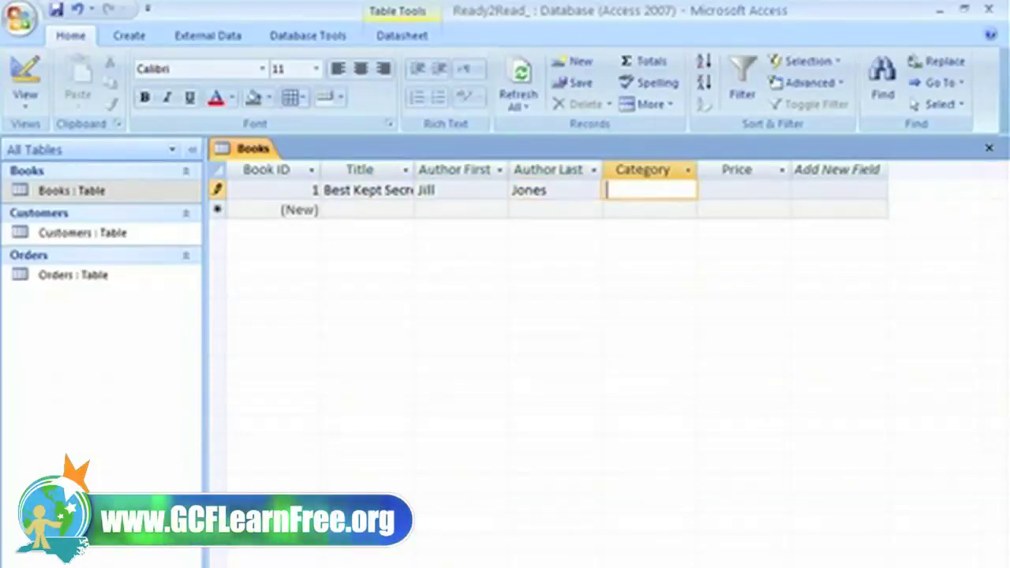
type("Non-")
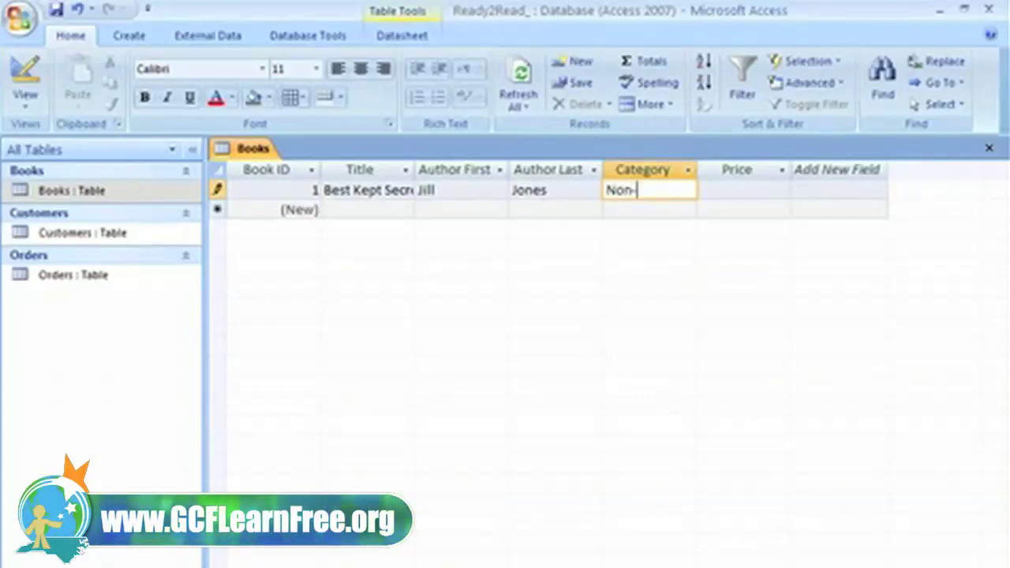
type("Fiction")
key("Tab")
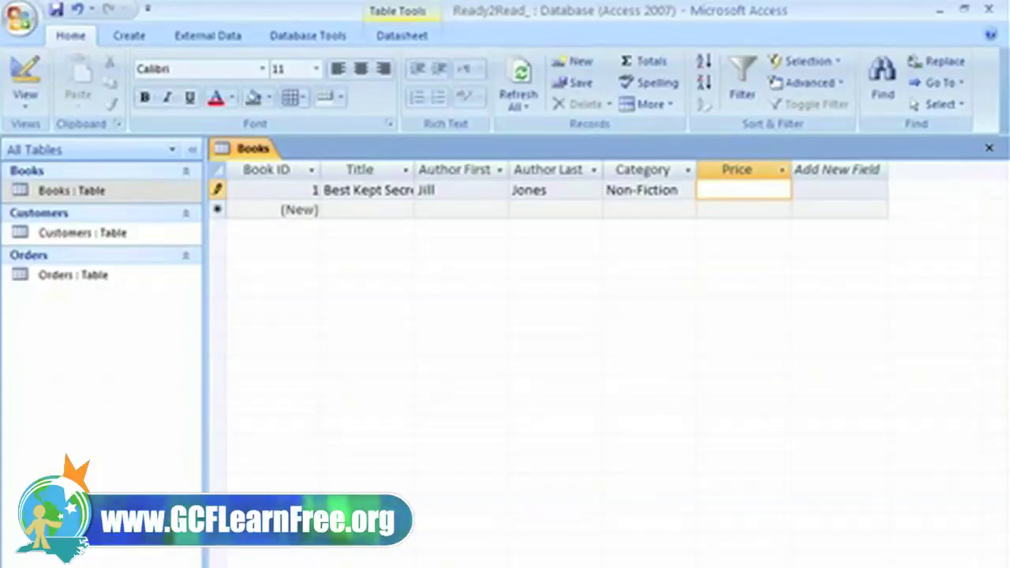
Step: Price Best Kept Secrets at 14.99 after the letters 'ajdhf' are rejected as non-Currency
type("ajd")
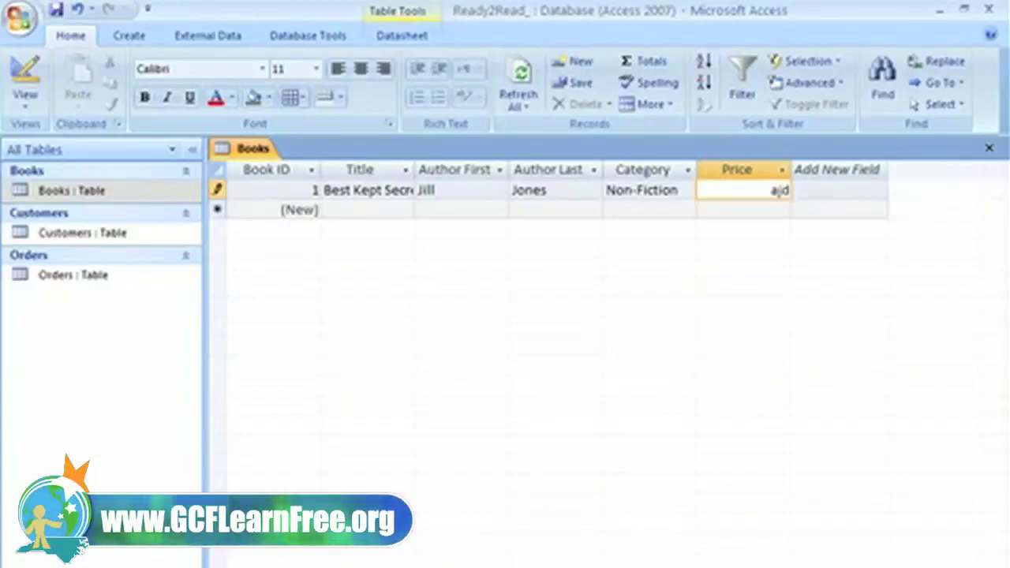
type("hf")
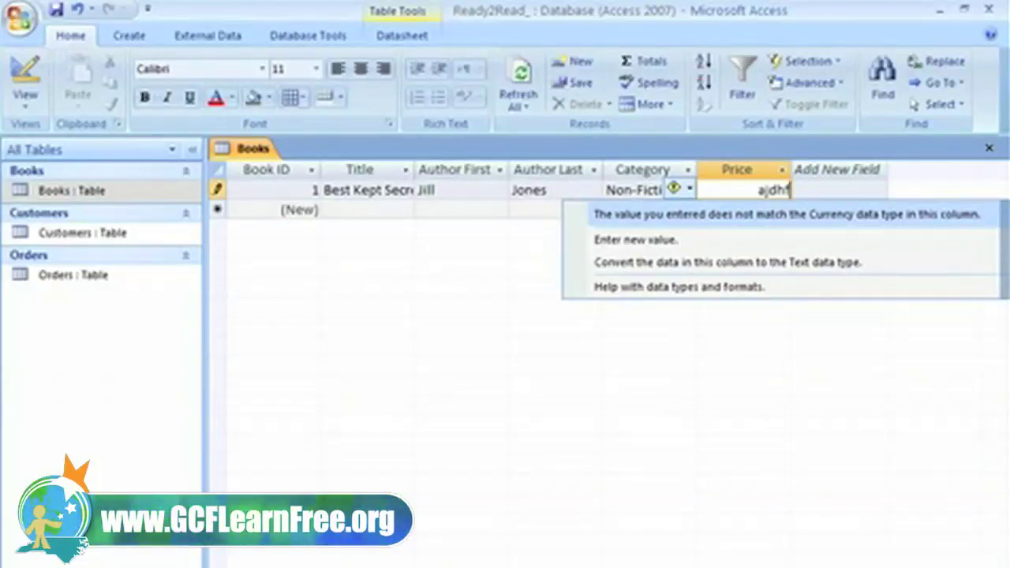
left_click(751, 189)
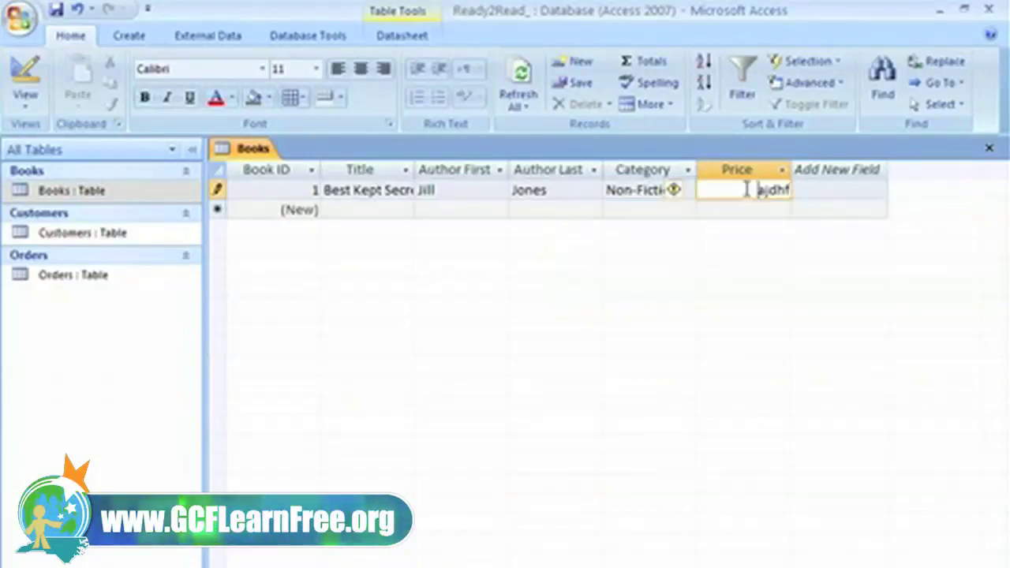
left_click_drag(750, 190, 834, 189)
type("14.99")
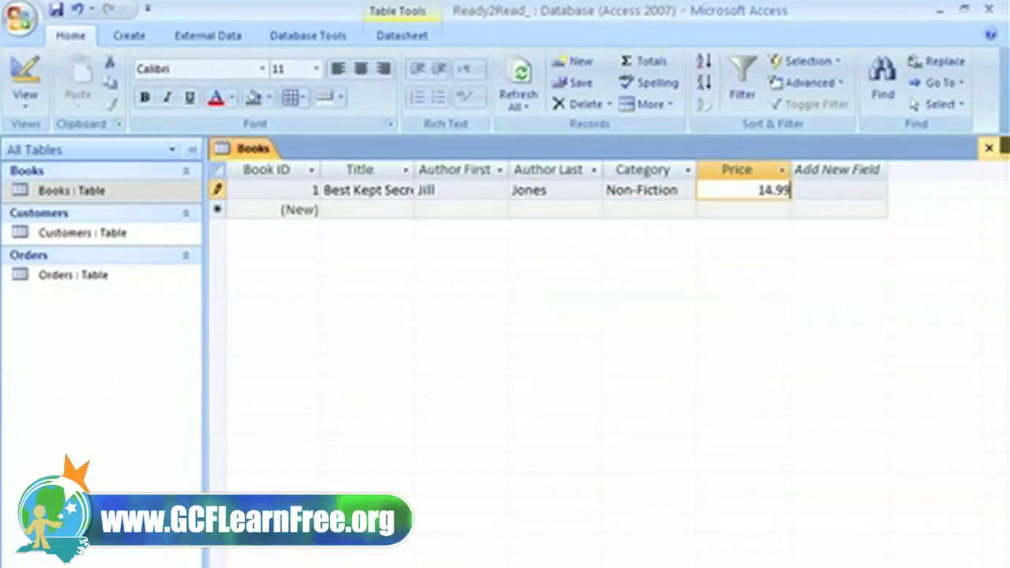
key("Tab")
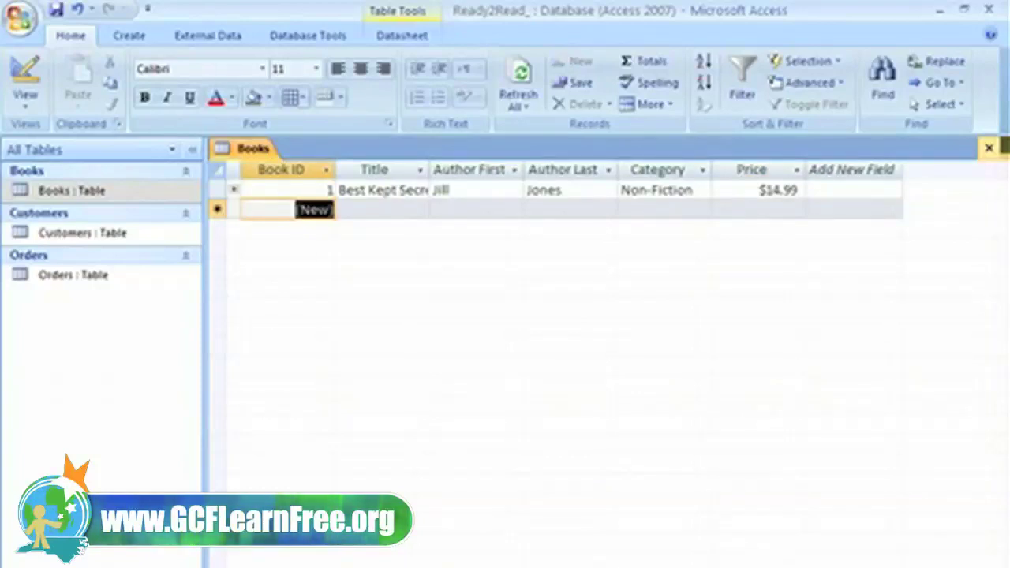
key("Tab")
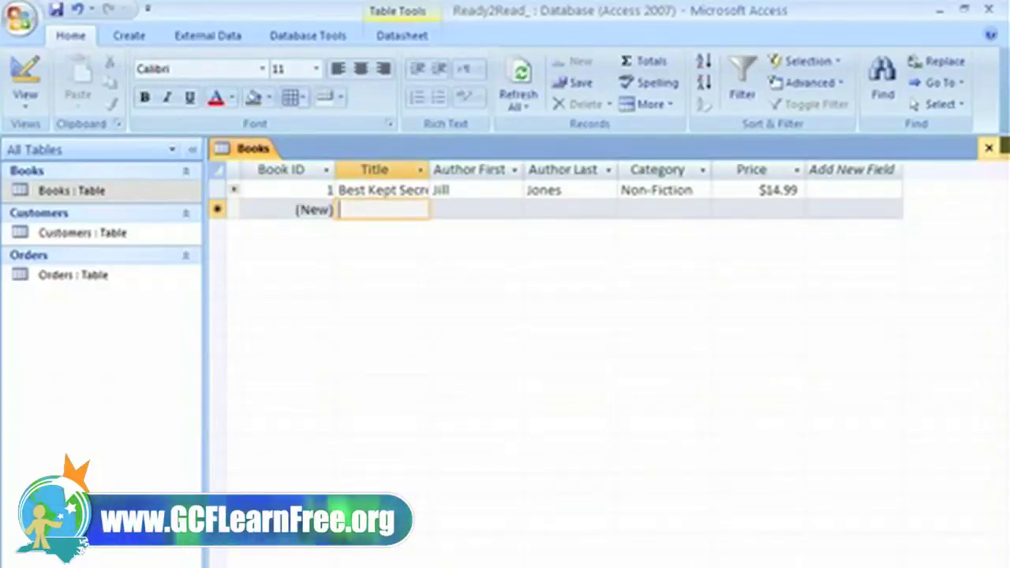
type("State")
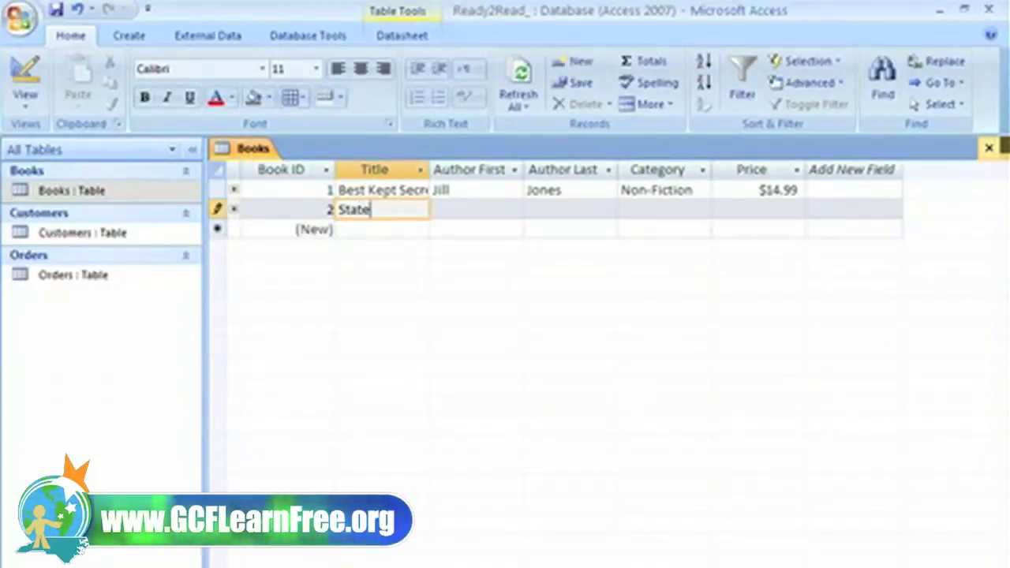
type(" Parks: ")
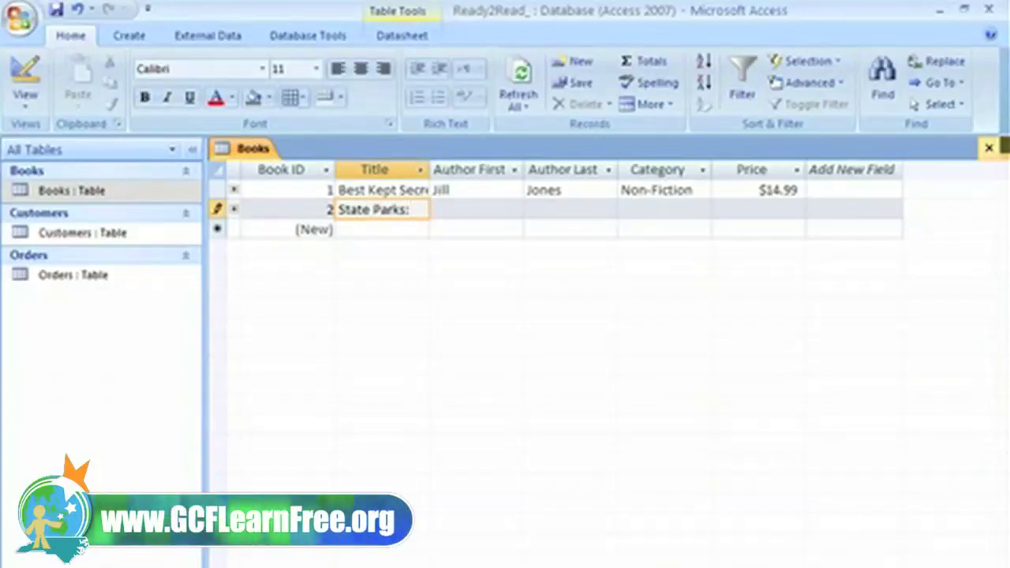
type("Volume 5")
key("Tab")
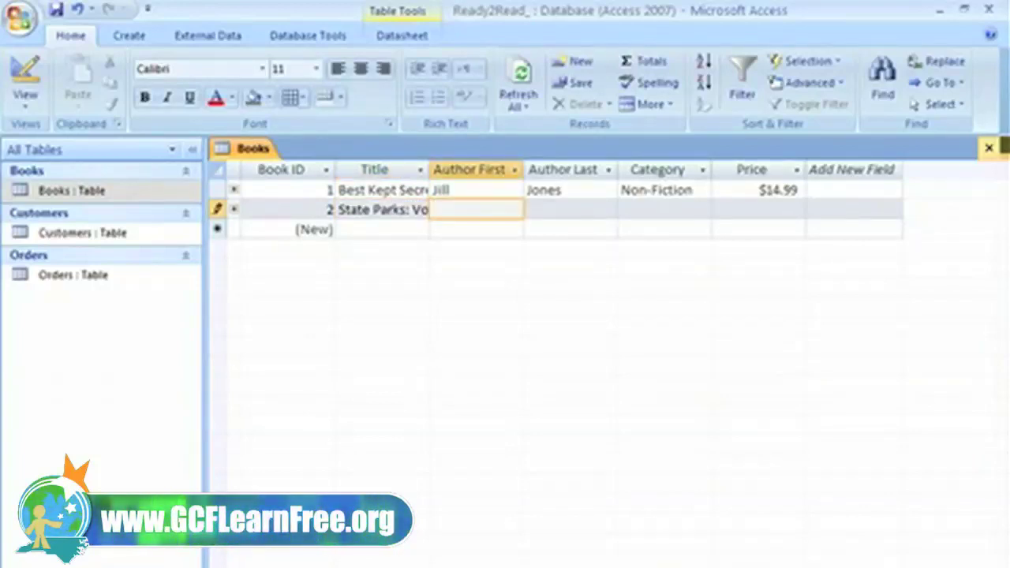
key("Tab")
key("Tab")
type("Non-Fiction")
key("Tab")
type("24.99")
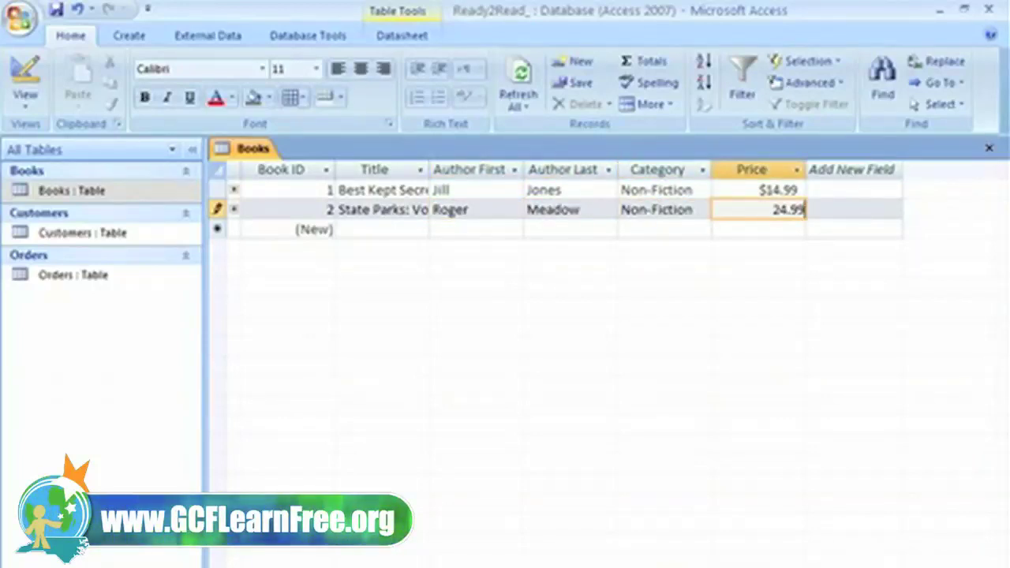
key("Tab")
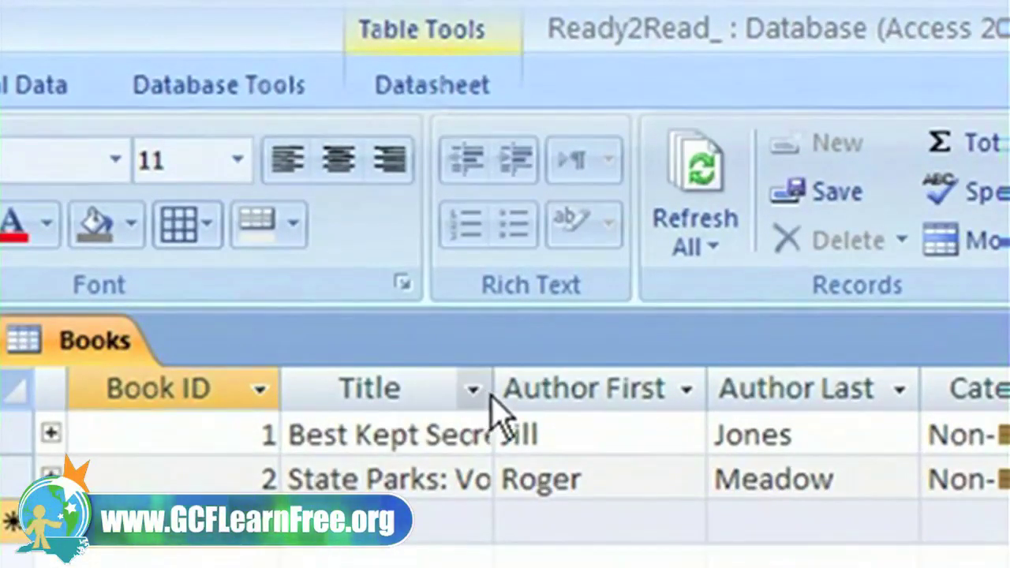
Step: Widen the Title column to fit the full book titles
key("Tab")
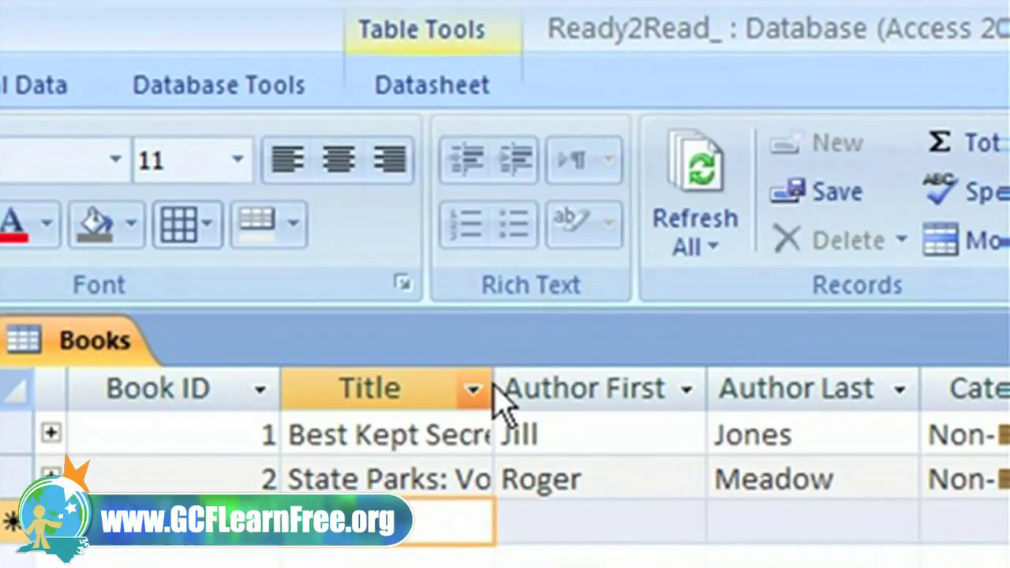
double_click(494, 387)
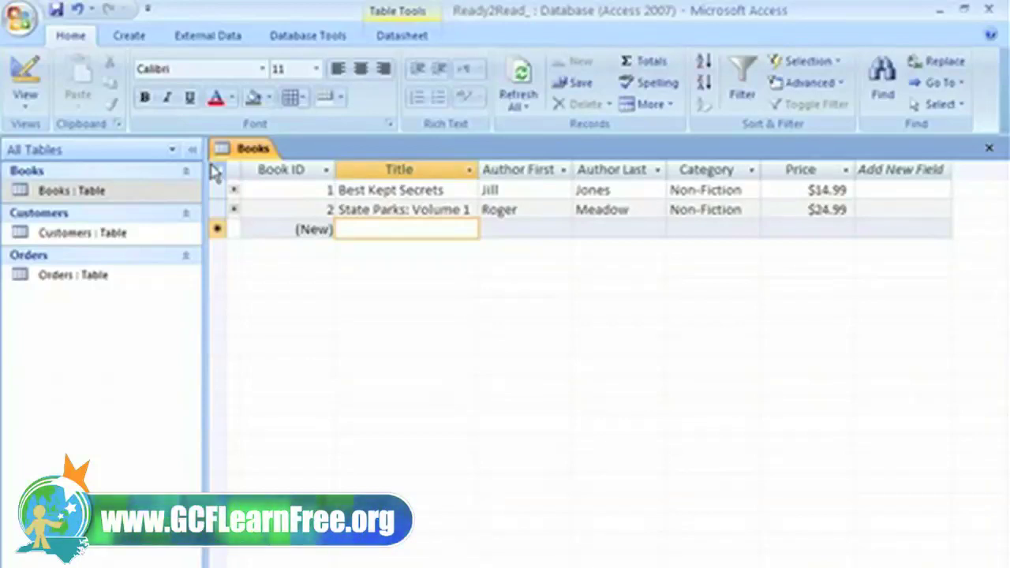
left_click(34, 109)
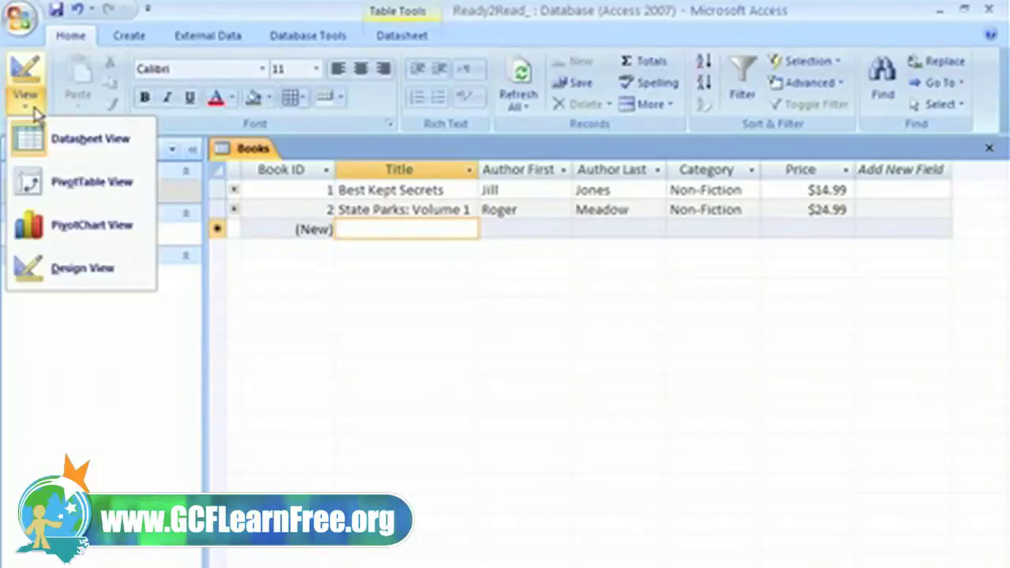
Step: In Design View, give the Price field the validation rule >0
left_click(57, 272)
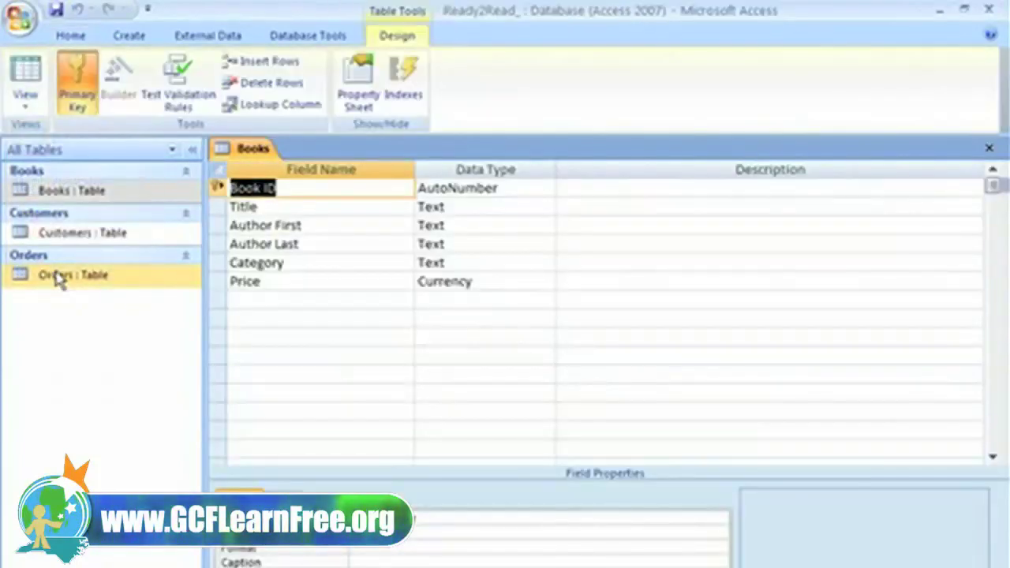
left_click(513, 282)
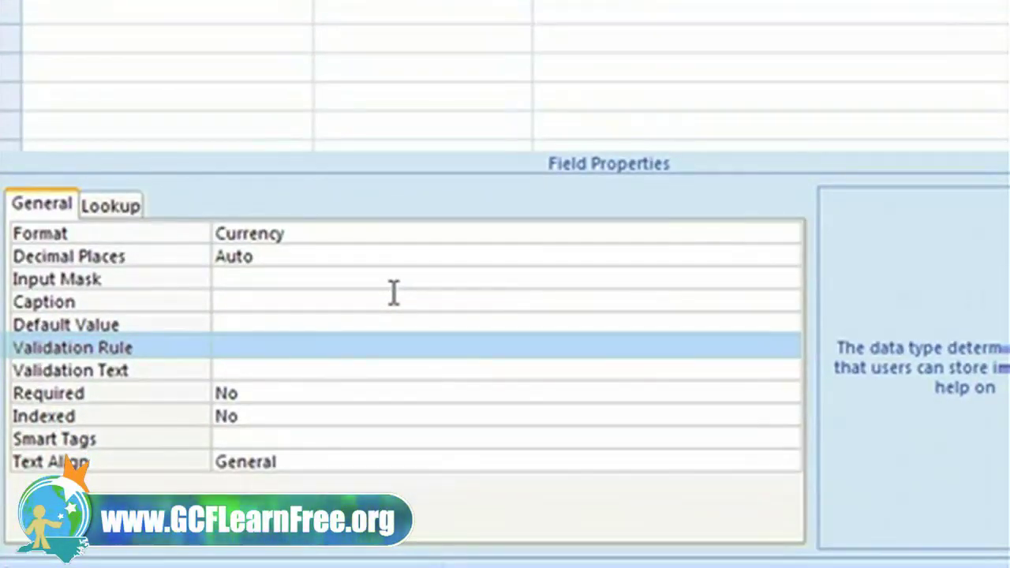
left_click(255, 347)
type(">0")
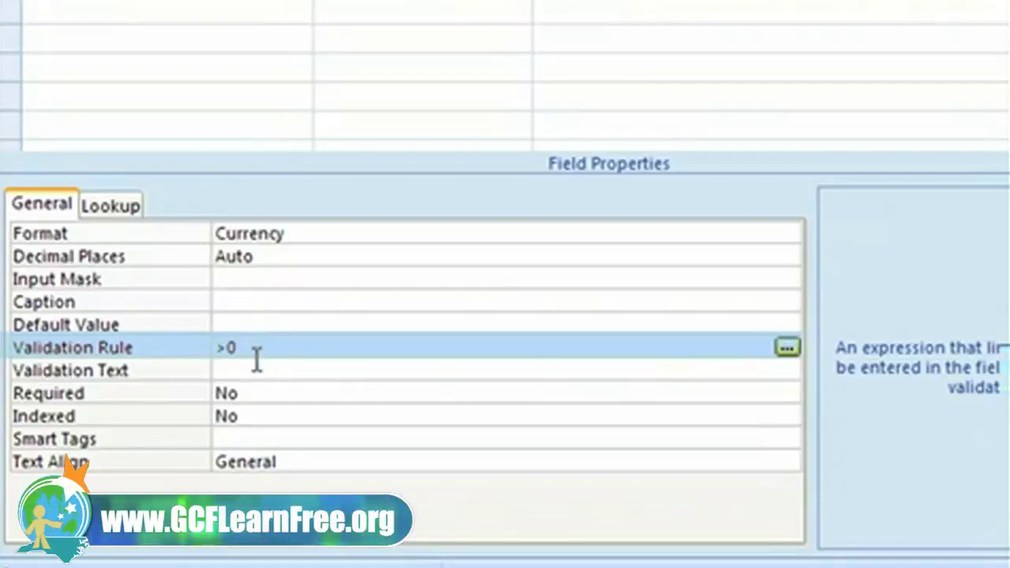
Step: Set Price's validation text to 'Must be a dollar value higher than $0.00'
left_click(259, 367)
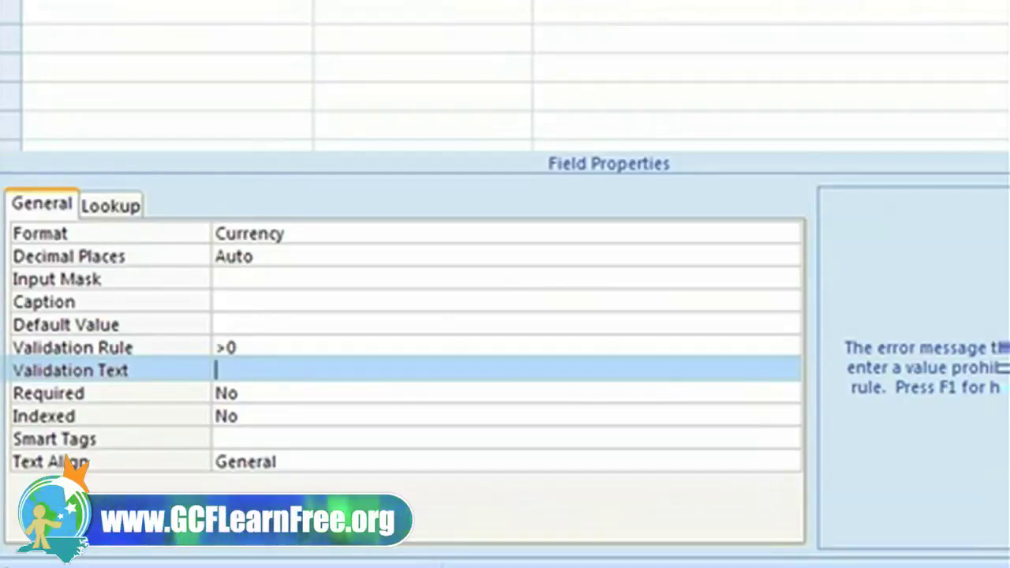
type("Must ")
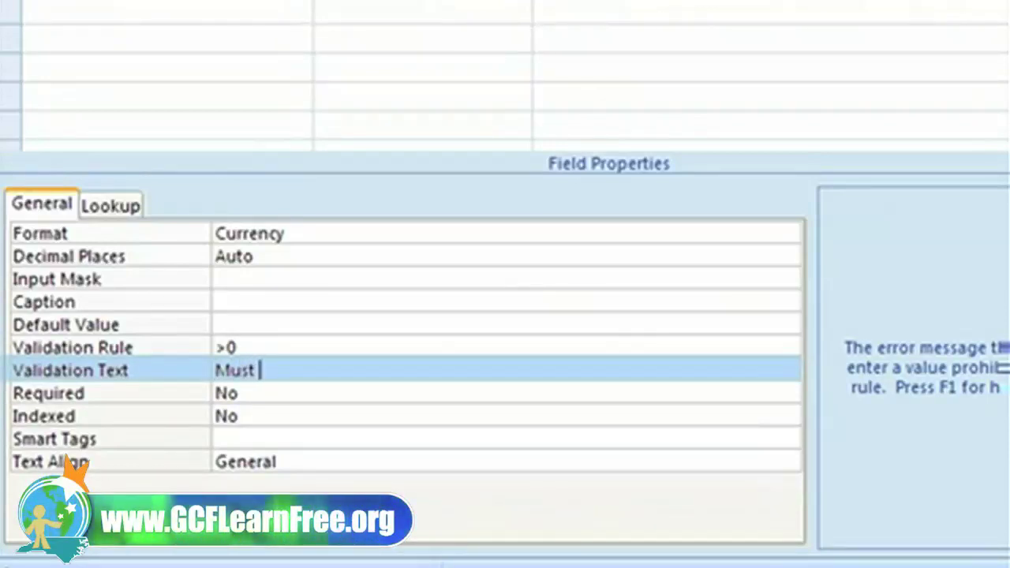
type("be ")
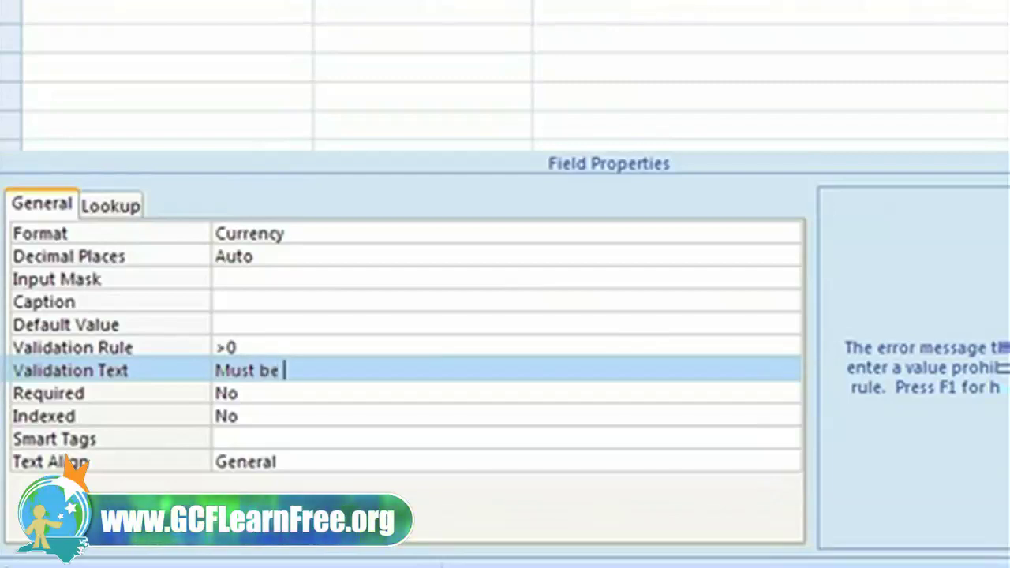
type("a dollar va")
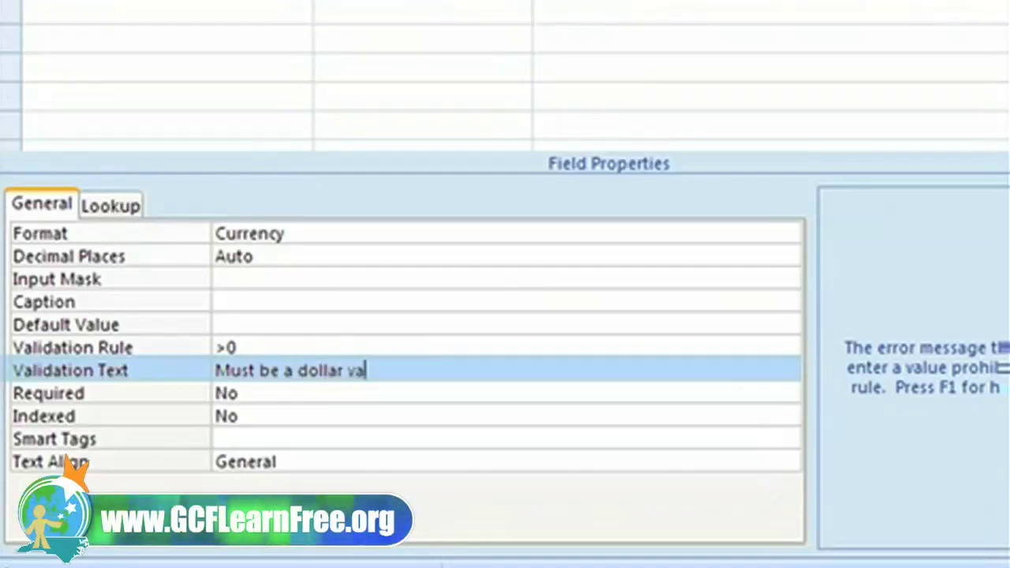
type("lue higher t")
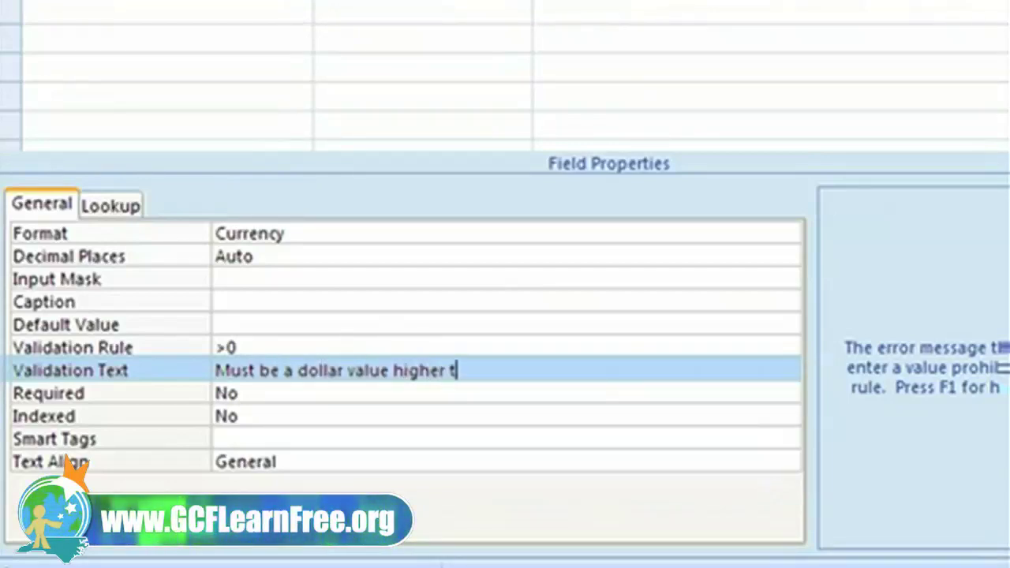
type("han ")
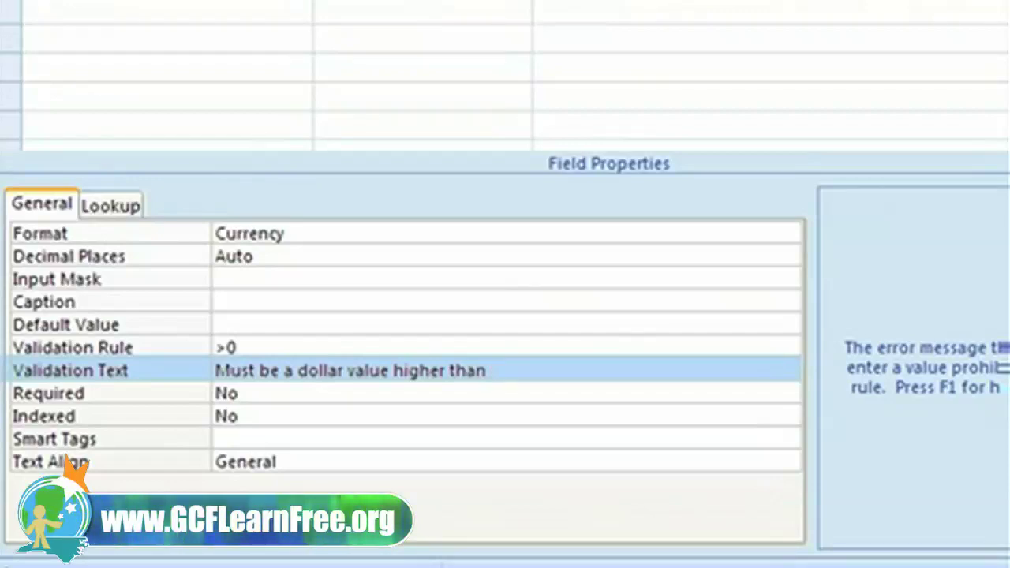
type("$0.00")
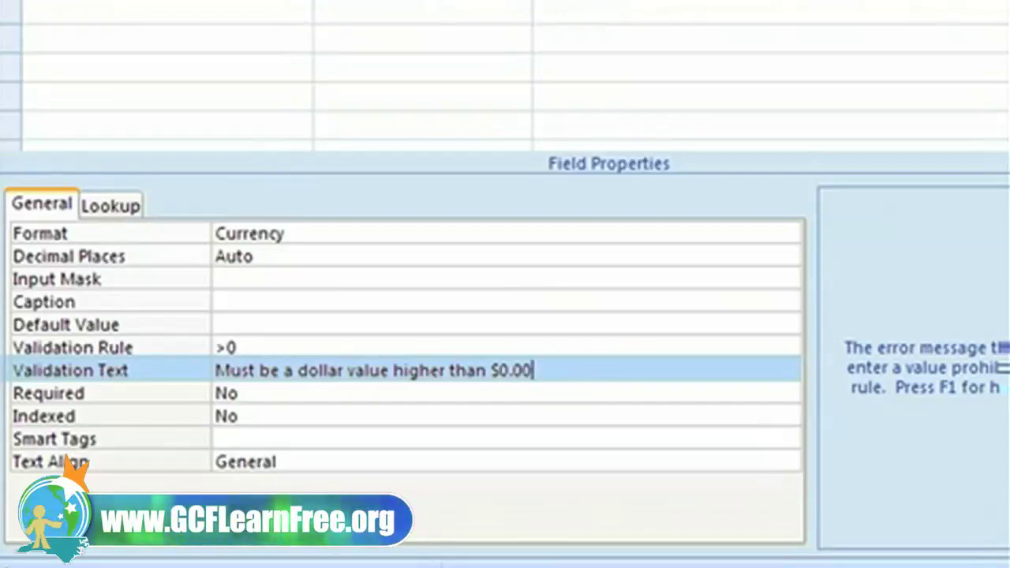
key("Down")
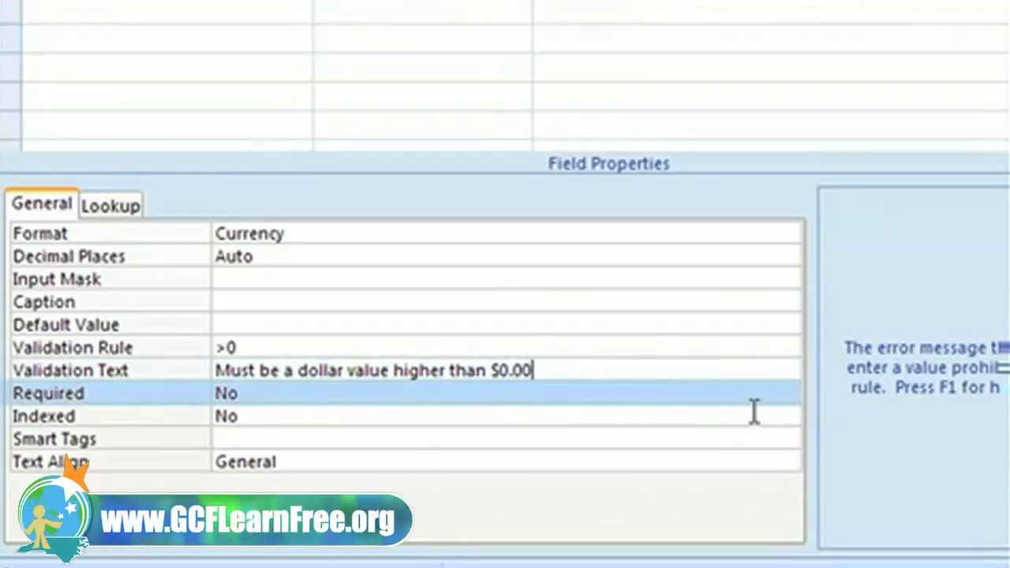
Step: Set the Price field's Required property to Yes, then select the Category field's Validation Rule
left_click(785, 393)
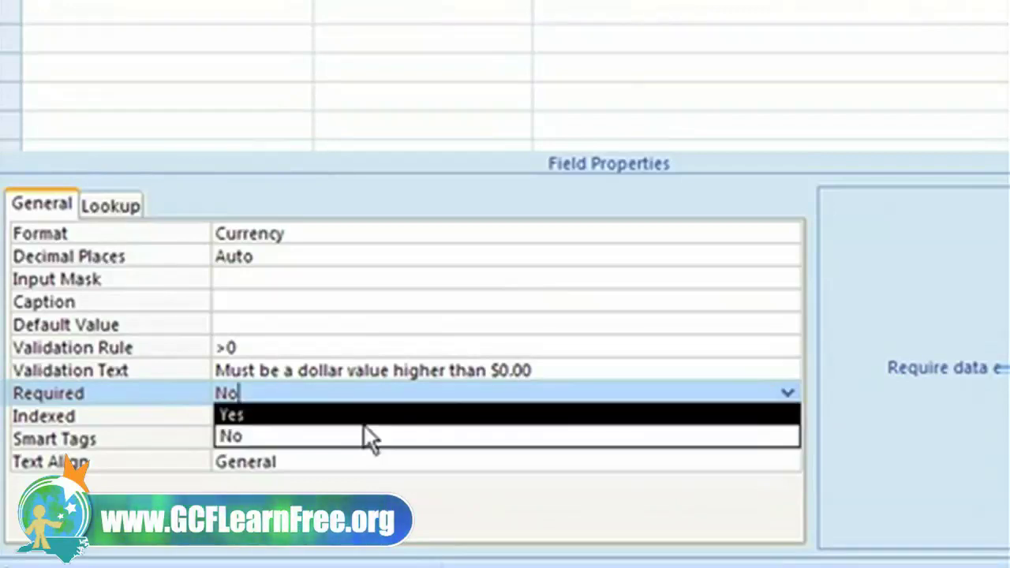
left_click(260, 416)
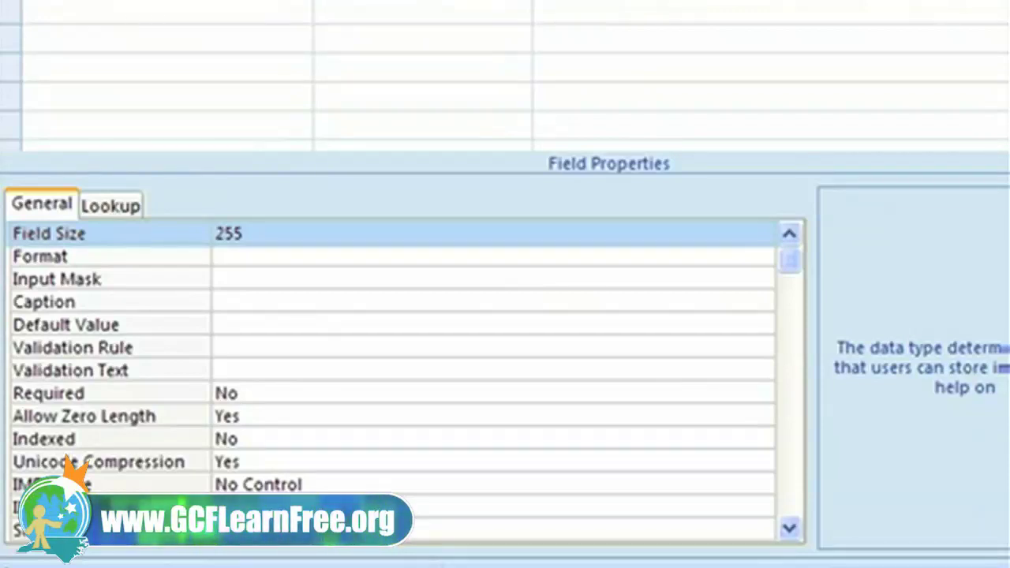
left_click(229, 347)
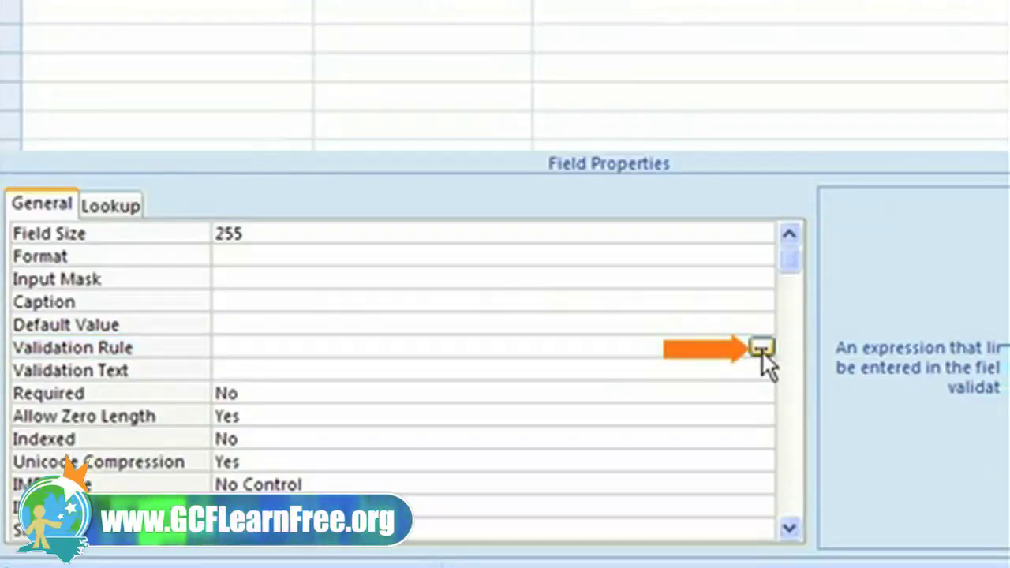
Step: In Expression Builder, start the rule ="Fiction" Or "Non-Fiction" Or "Kids" Or "History"
left_click(761, 348)
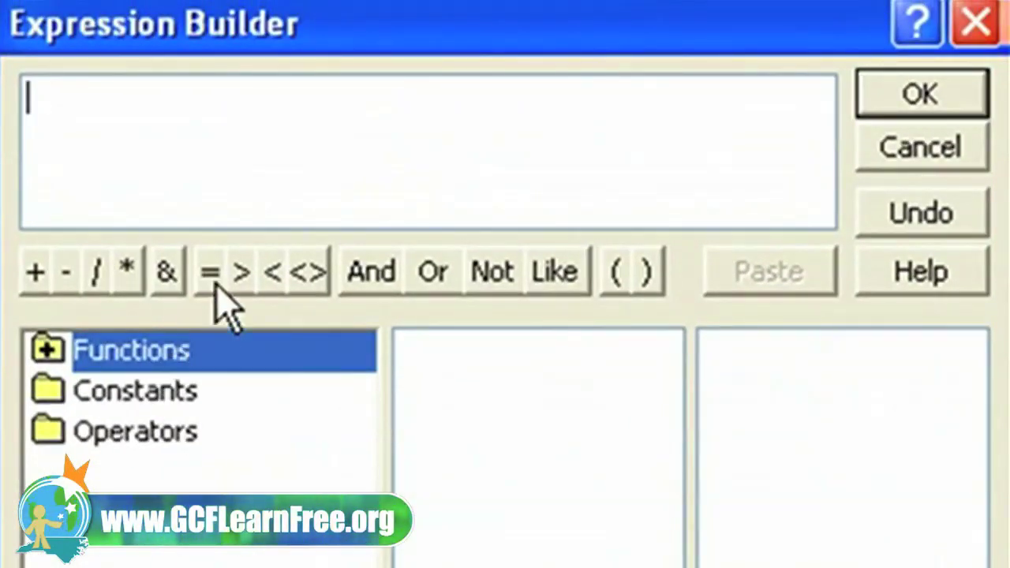
left_click(212, 282)
type("\"")
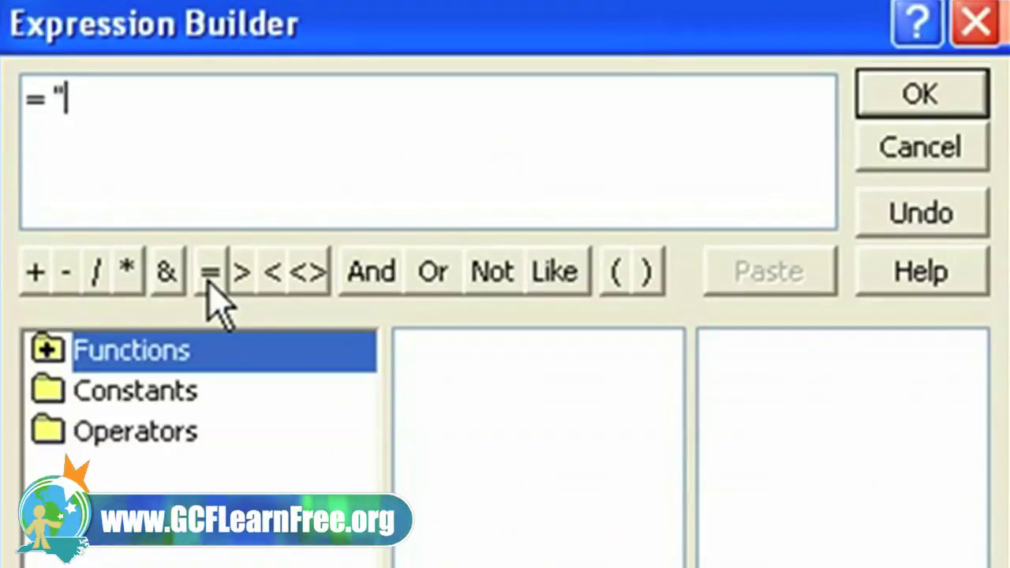
type("Fiction\"")
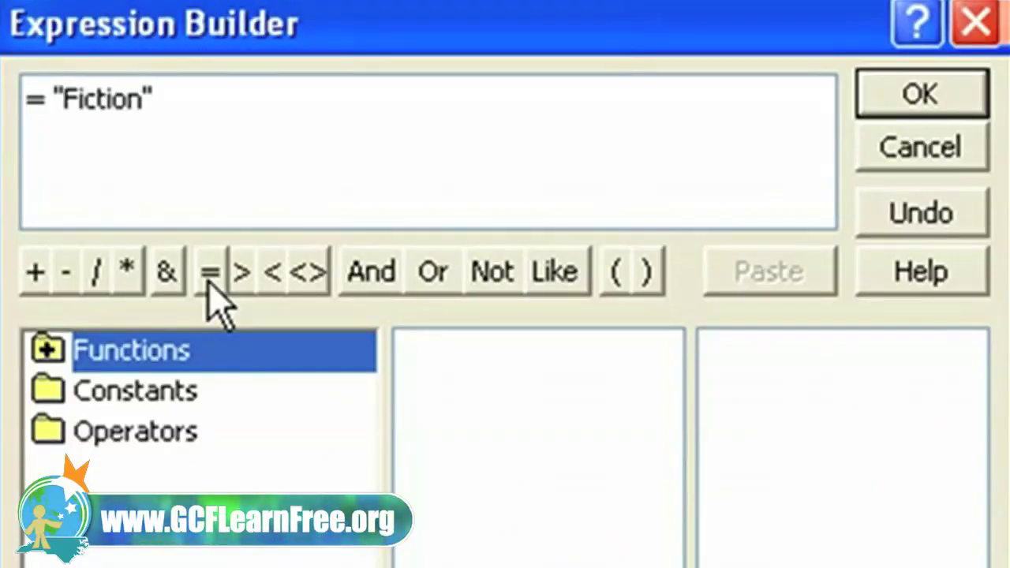
left_click(430, 276)
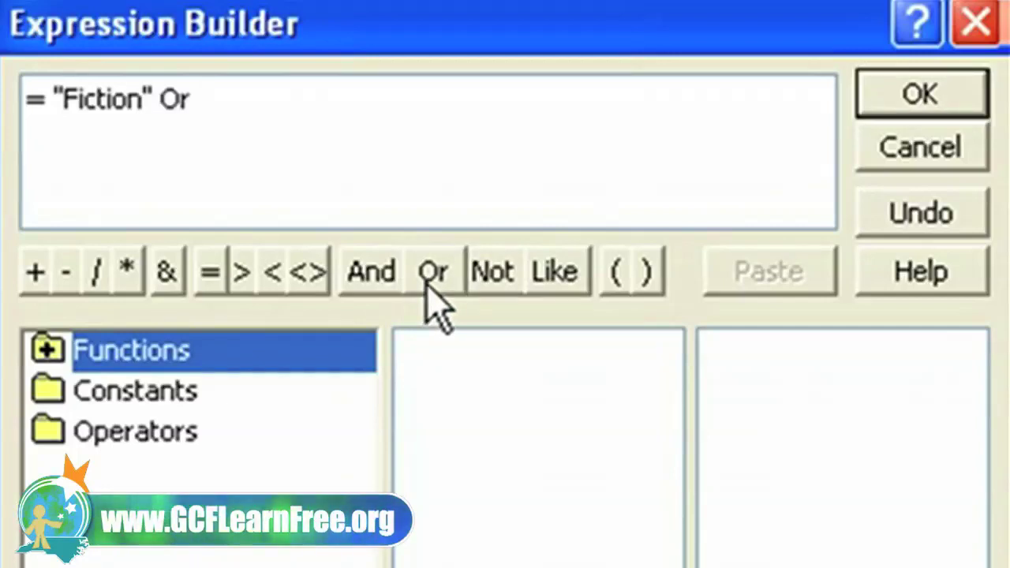
type("\"Non-Fiction")
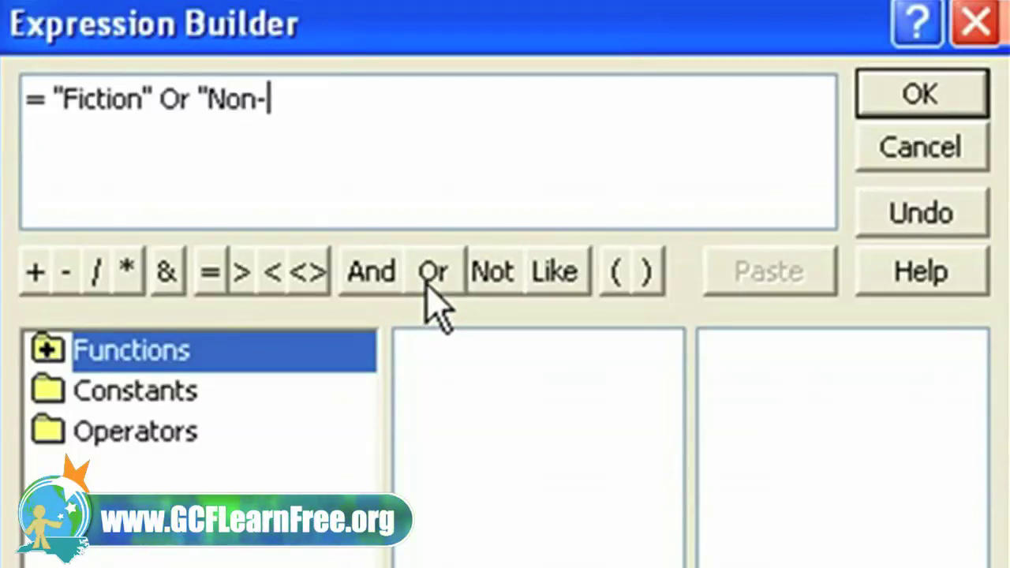
type("\"")
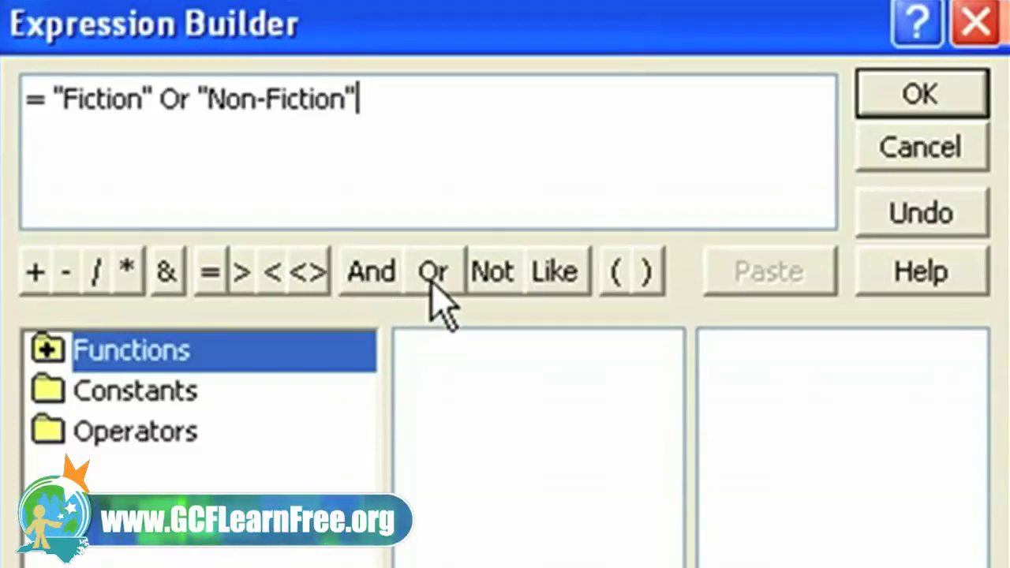
left_click(431, 287)
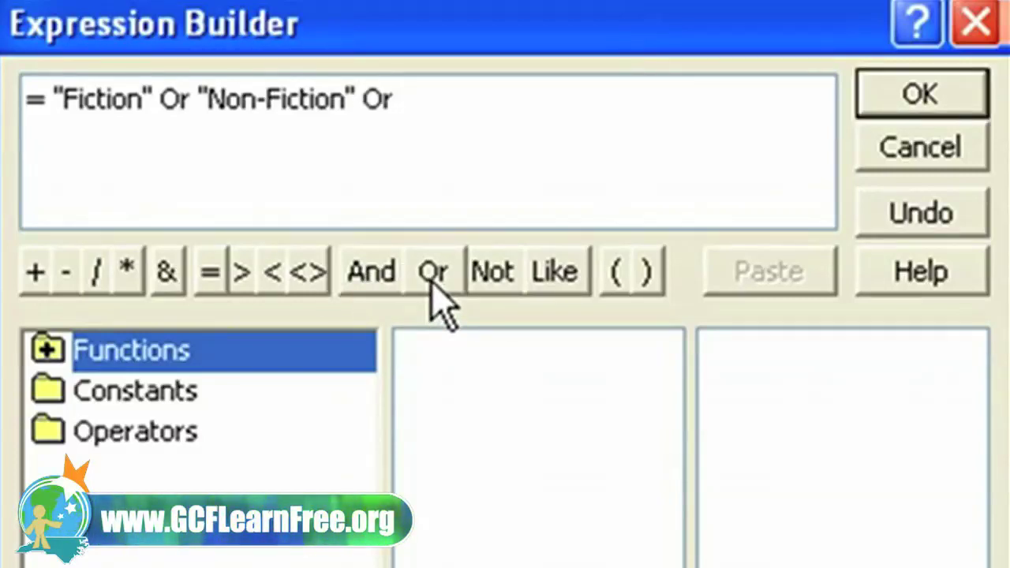
type("\"Kids\"")
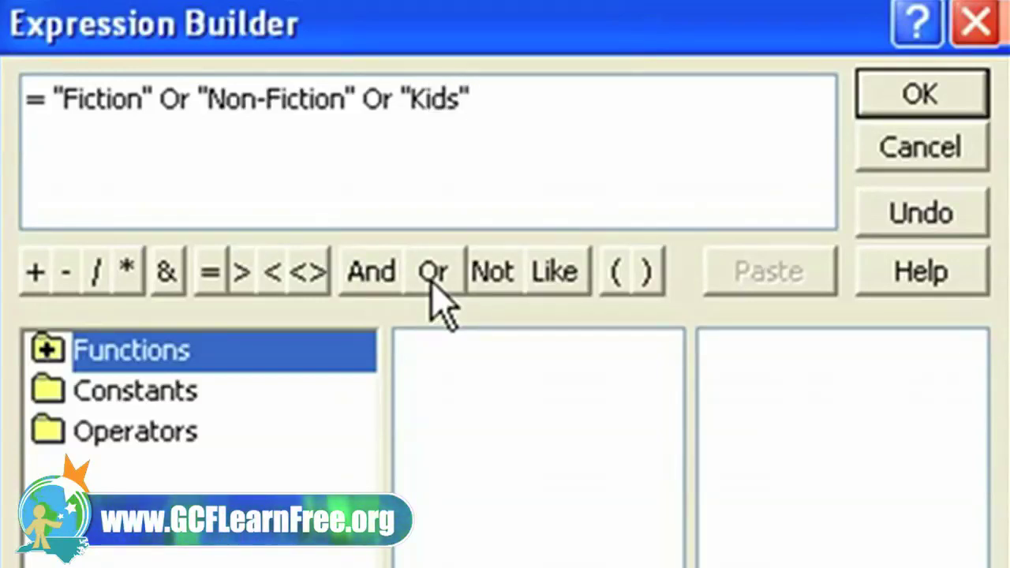
left_click(431, 287)
type("\"Histor")
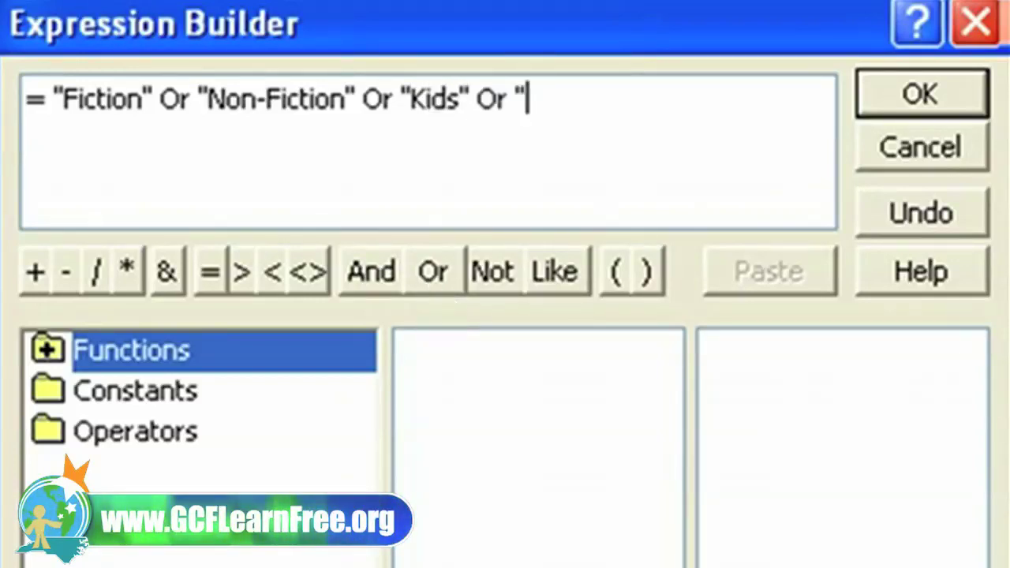
type("y\"")
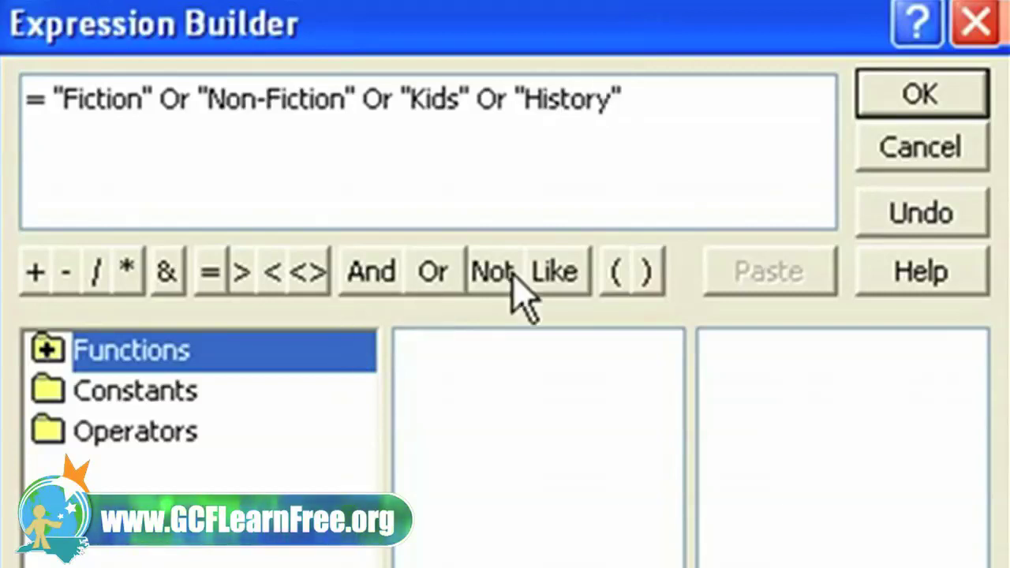
Step: Extend the rule with Or "Technology", "Home & Garden", "Travel", "Food" and accept it
left_click(442, 291)
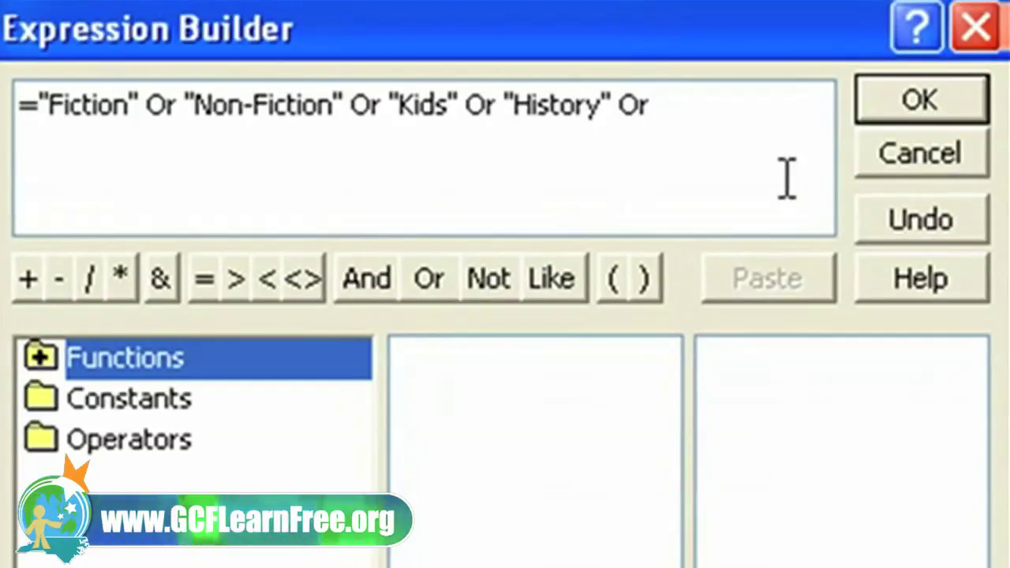
type("\"")
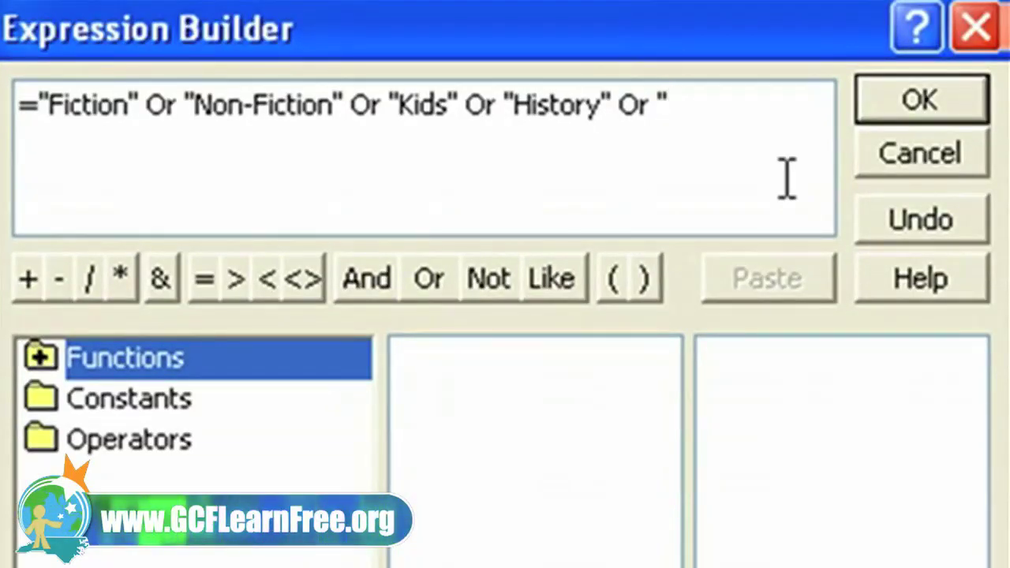
type("Technology")
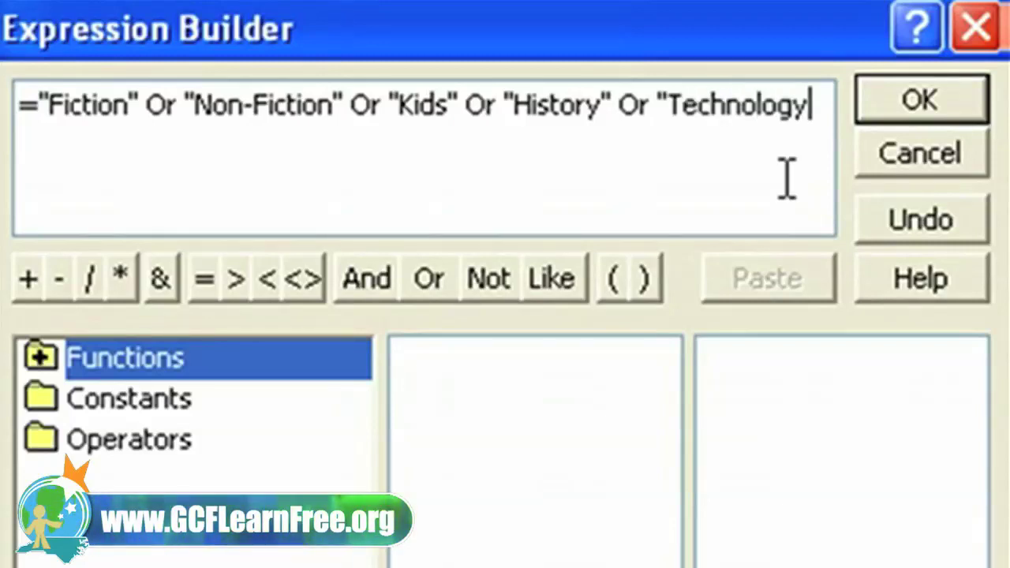
type("\"")
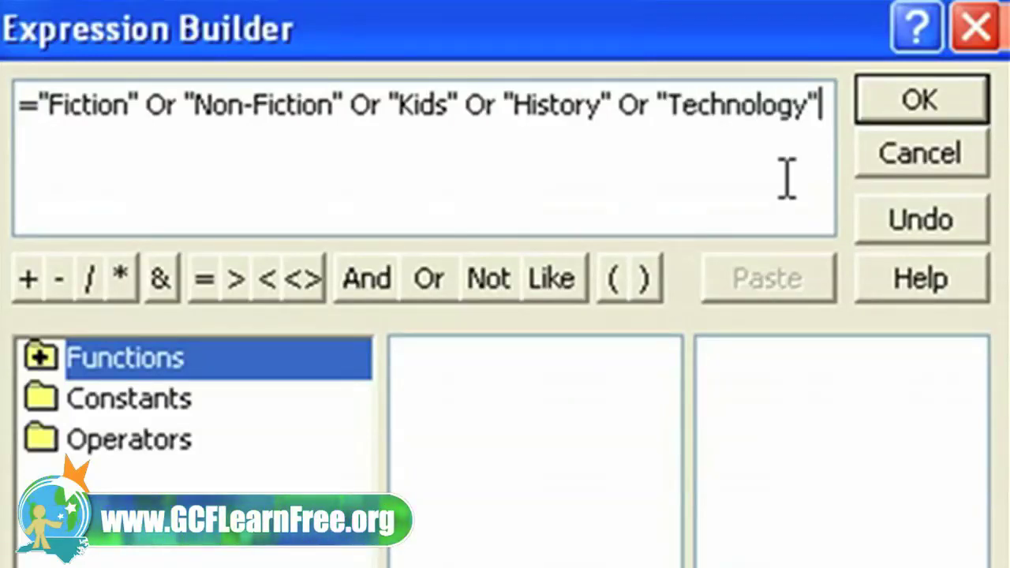
left_click(426, 284)
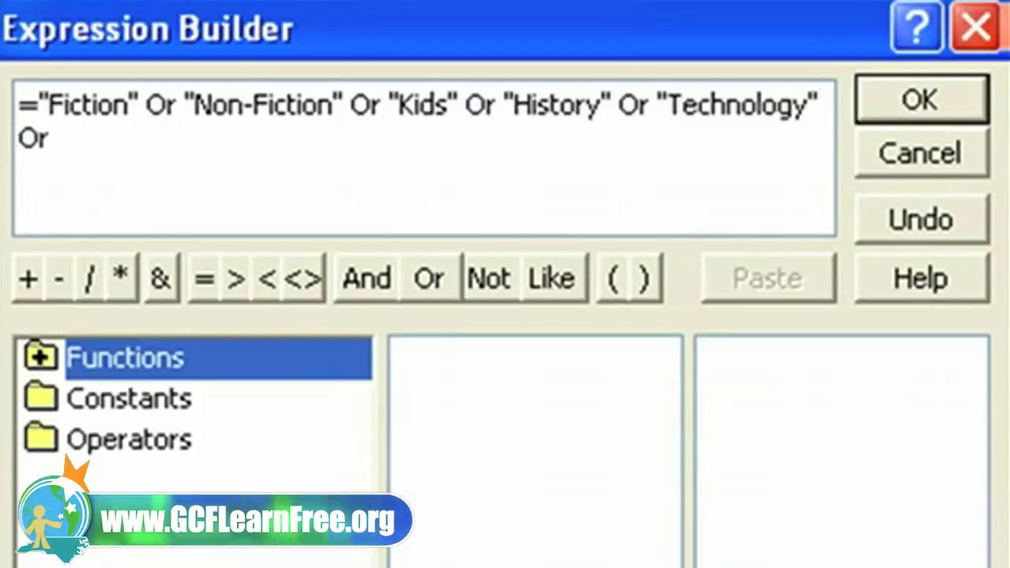
type("H")
key("BackSpace")
type("\"")
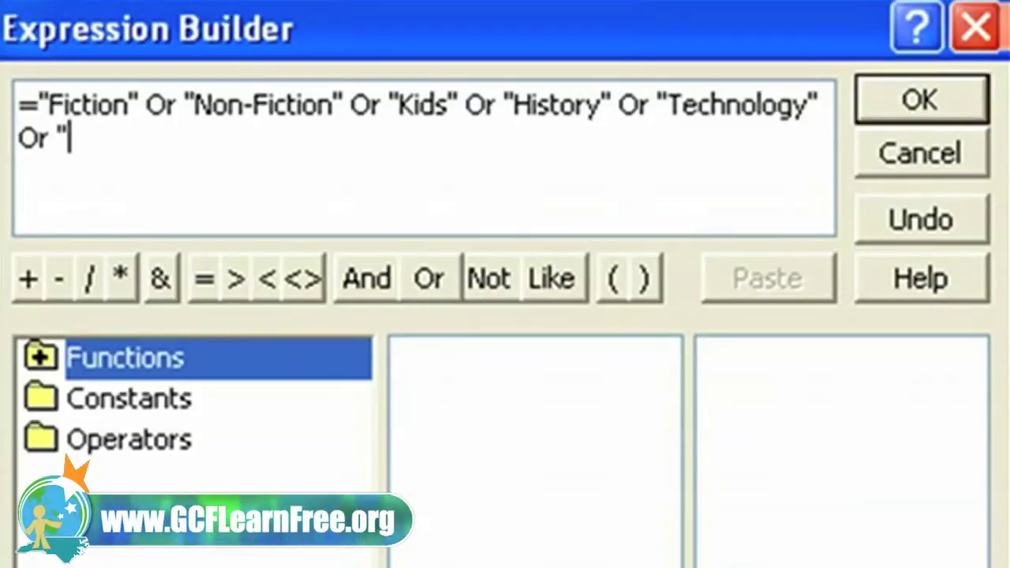
type("Home & Garden\"")
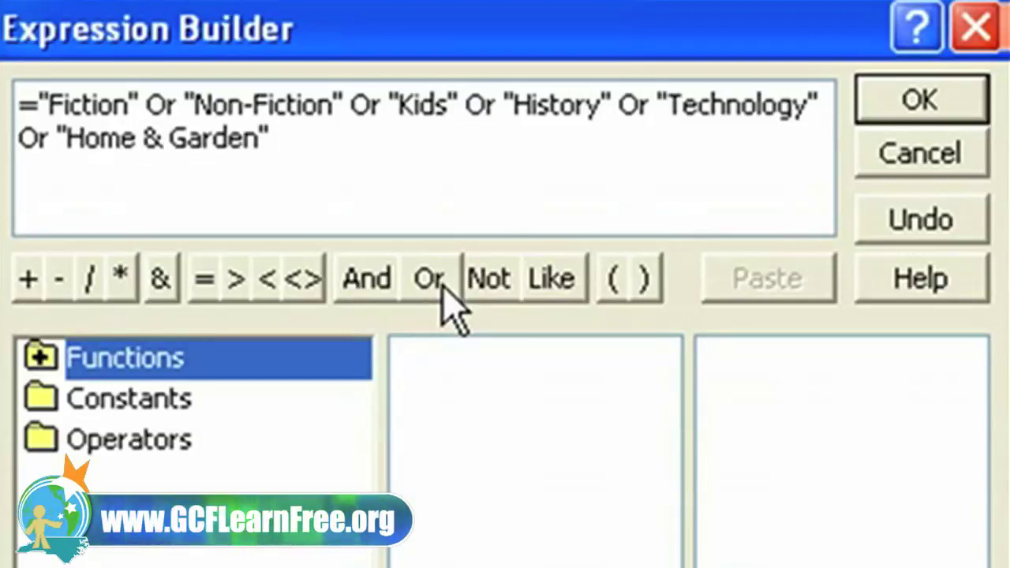
left_click(437, 290)
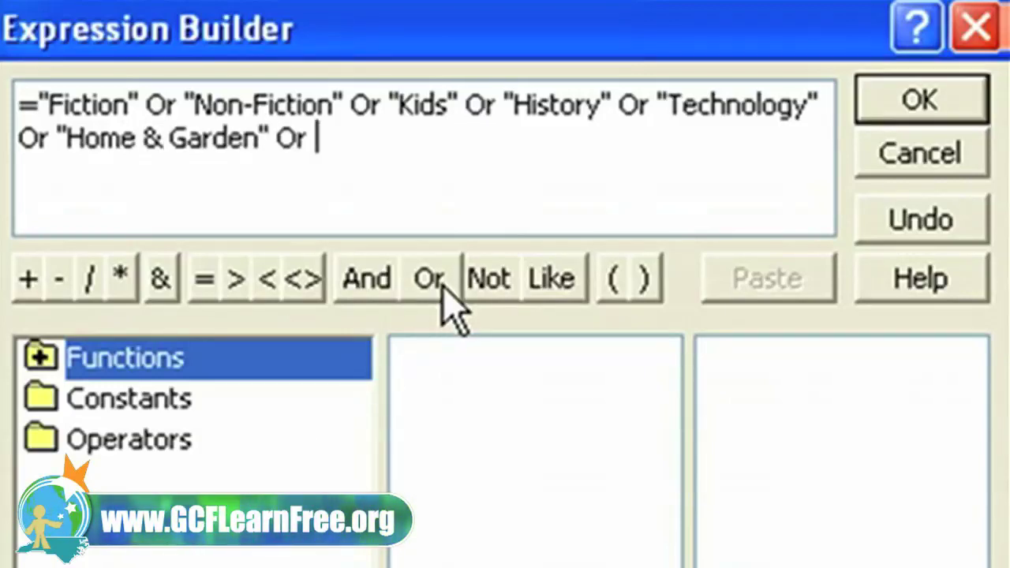
type("\"Travel\" Or \"Food\"")
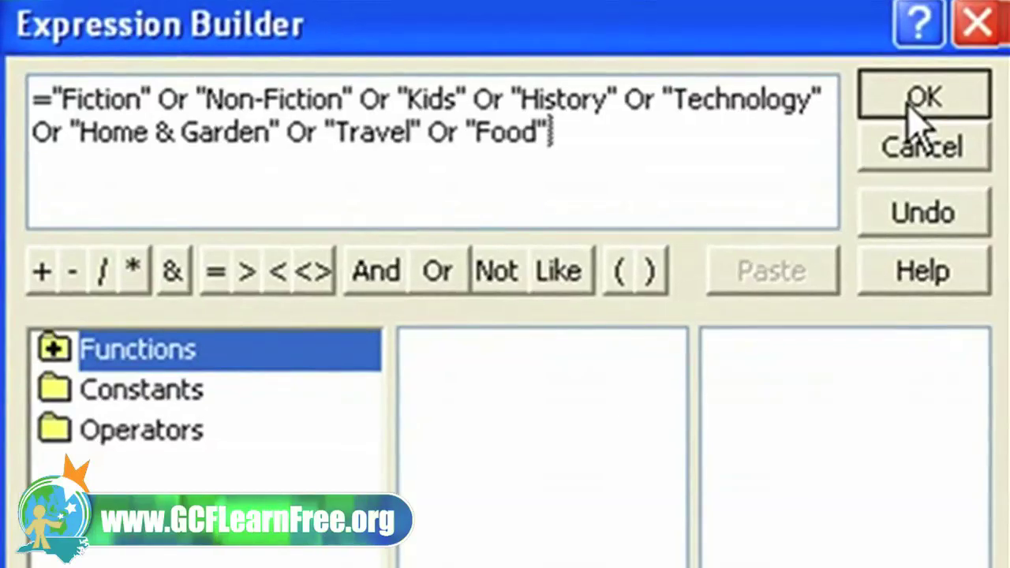
left_click(875, 103)
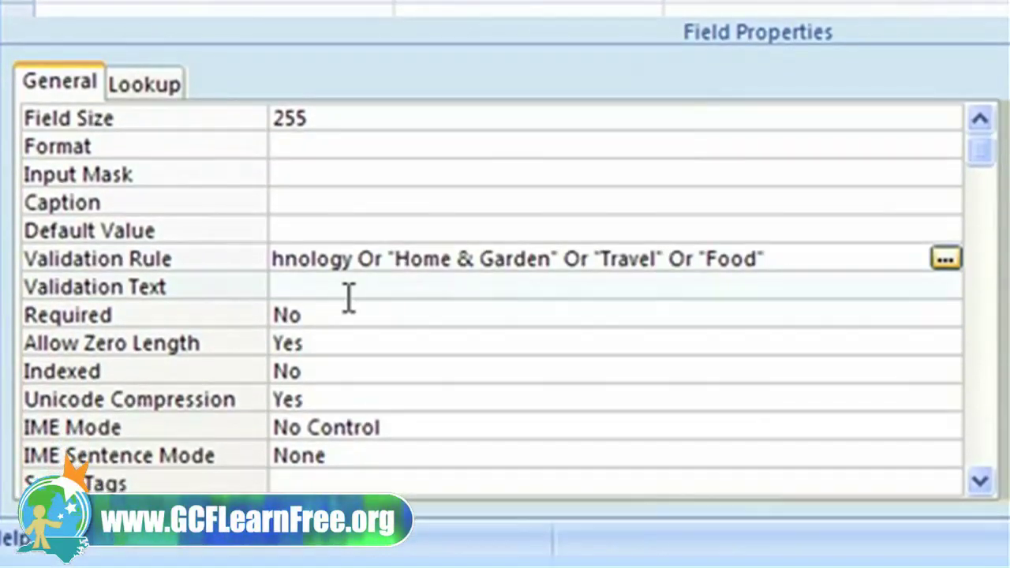
Step: Set Category's validation text to 'Must be Fiction, Non-Fiction, Kids, History, Technology, Home & Garden, Travel, Food'
left_click(329, 313)
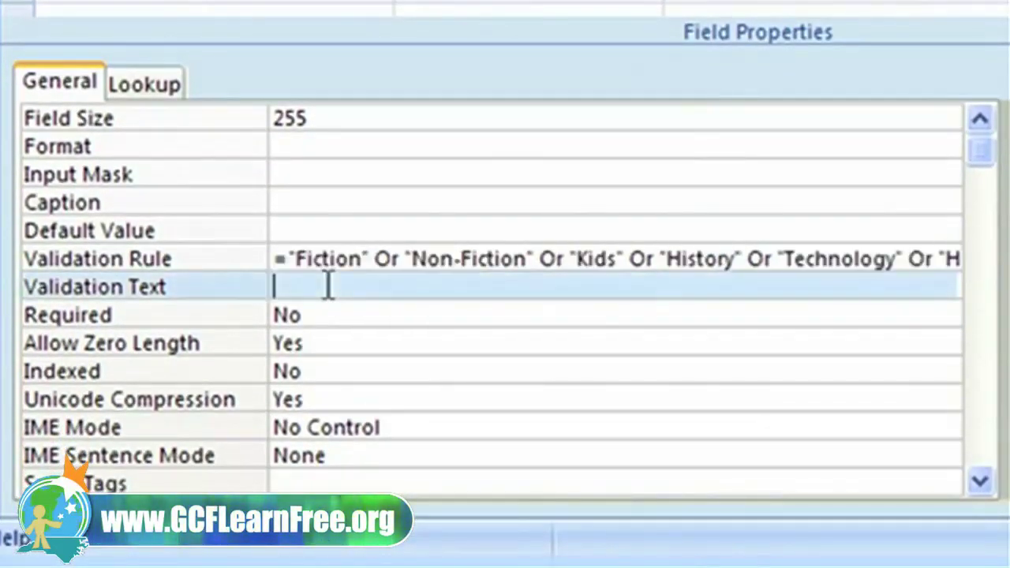
type("Must ")
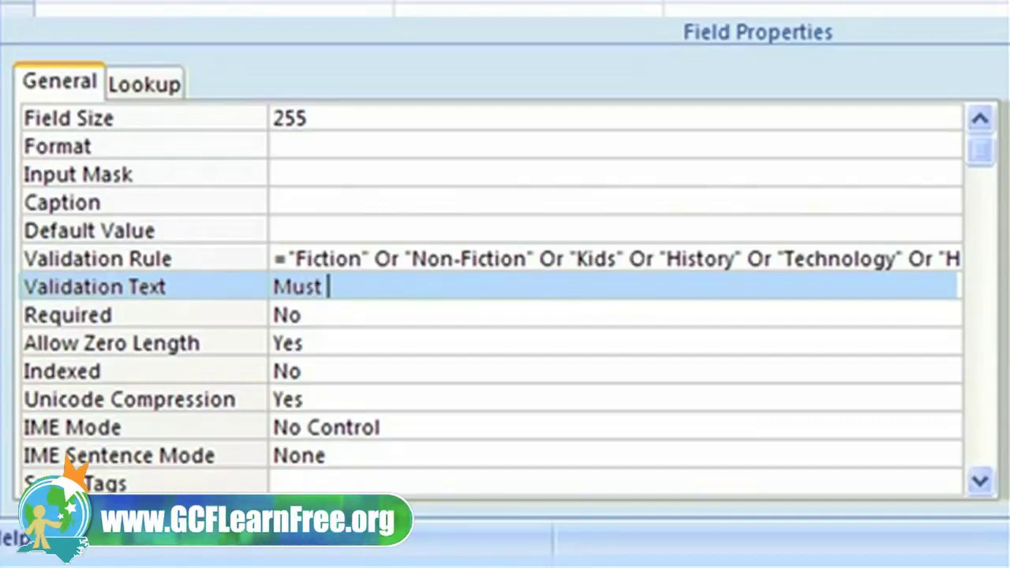
type("be Fictio")
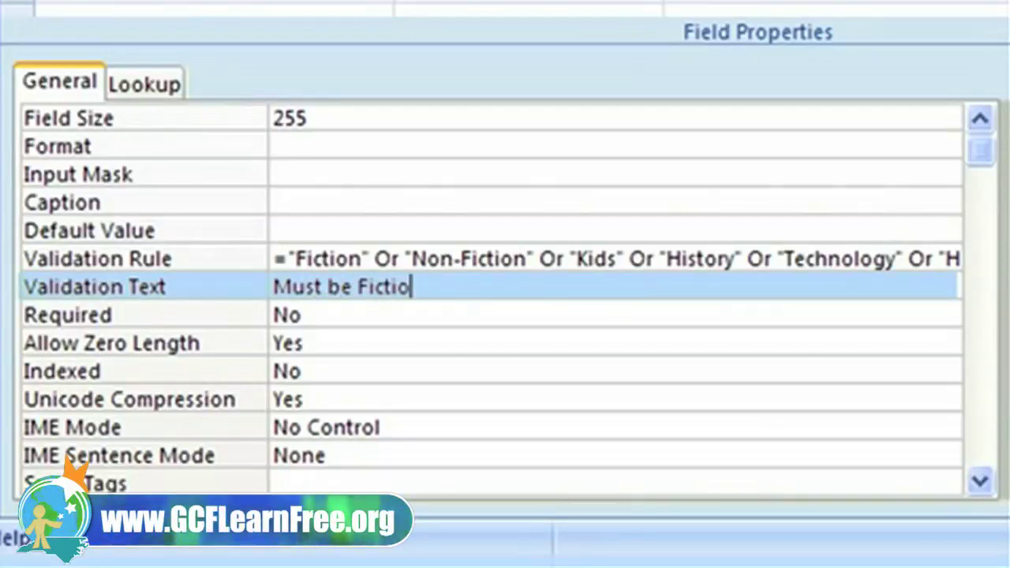
type("n, Non-")
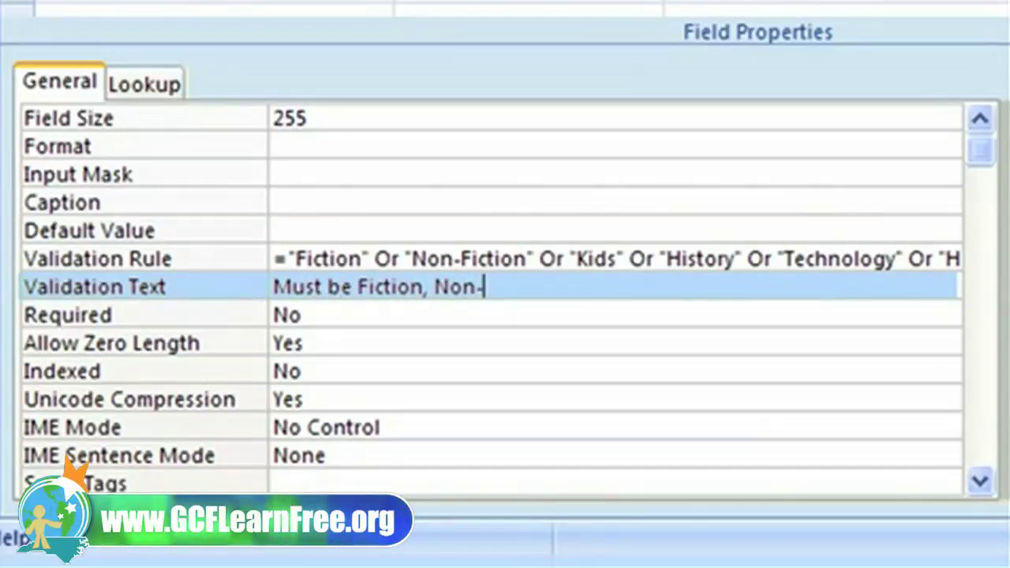
type("Fiction,")
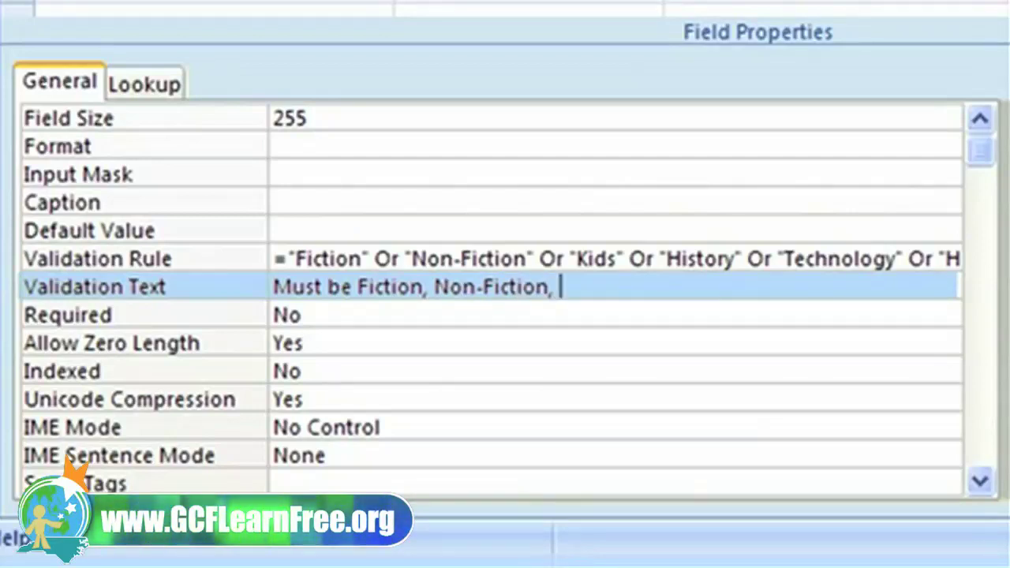
type(" Kids,")
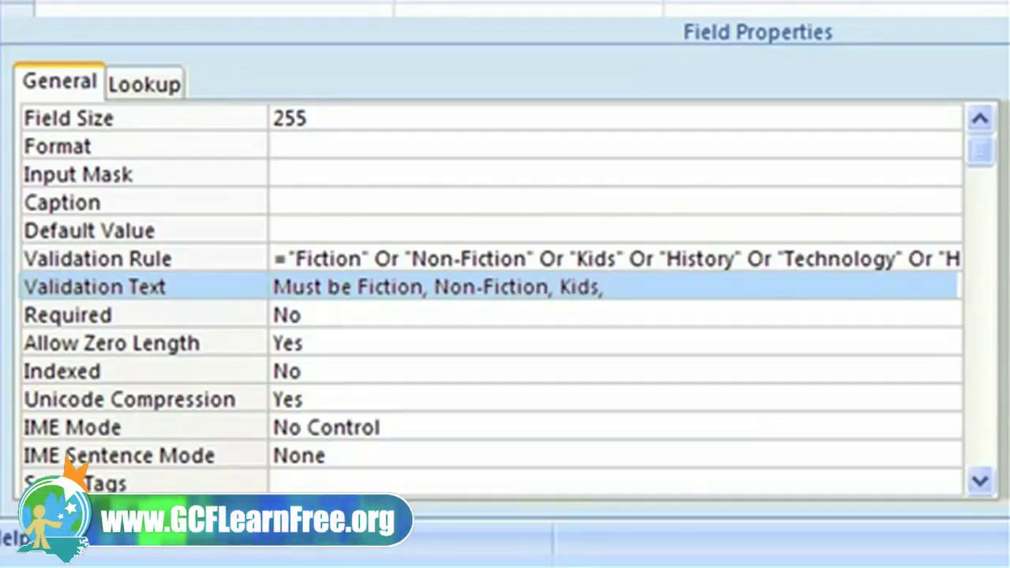
type(" History")
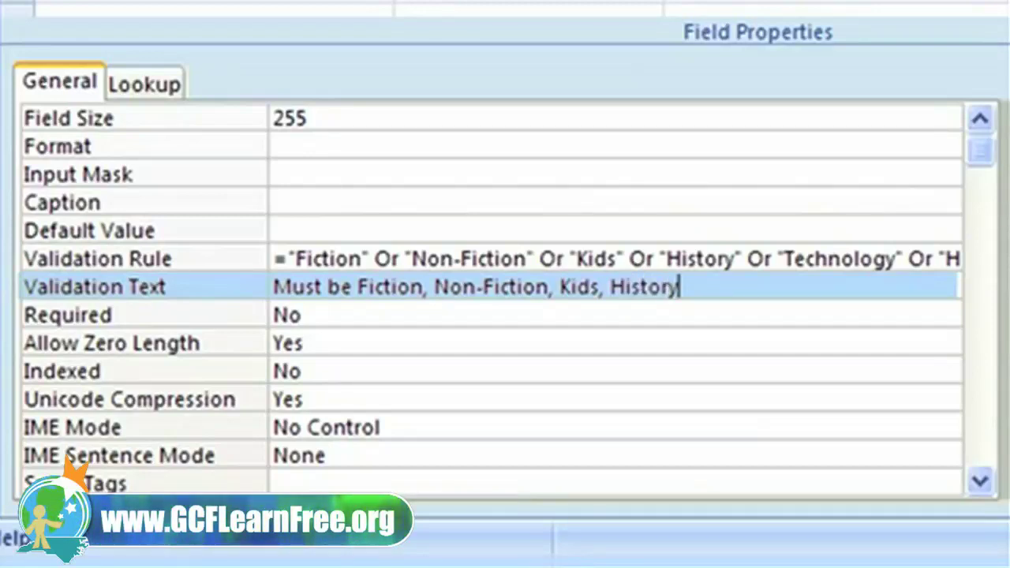
type(", Te")
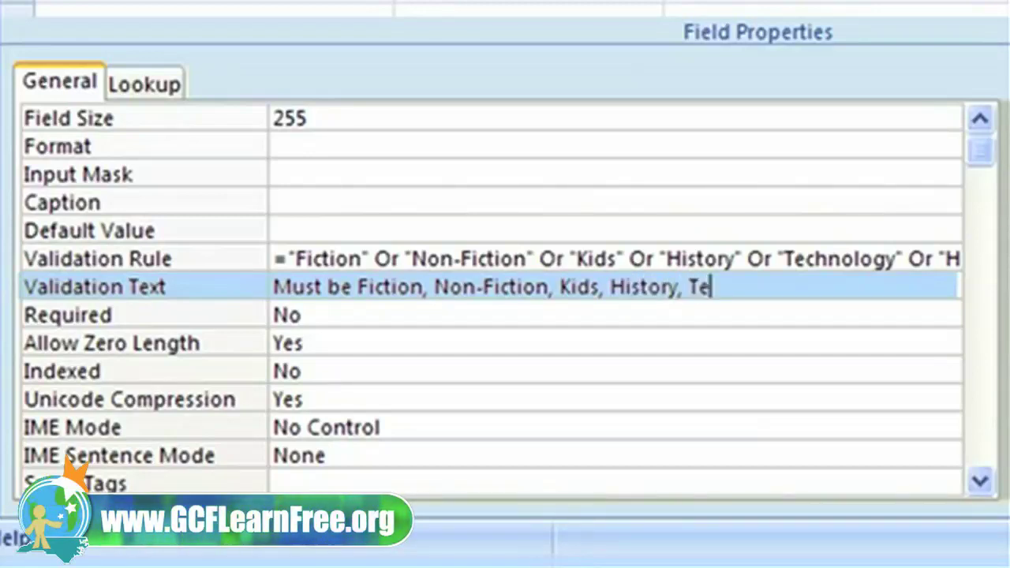
type("chnology")
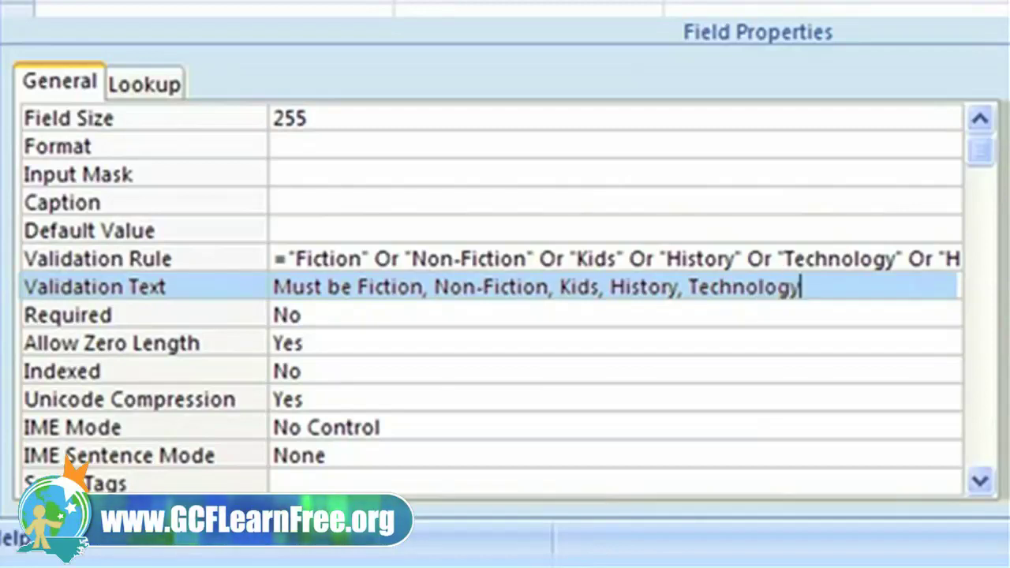
type(",")
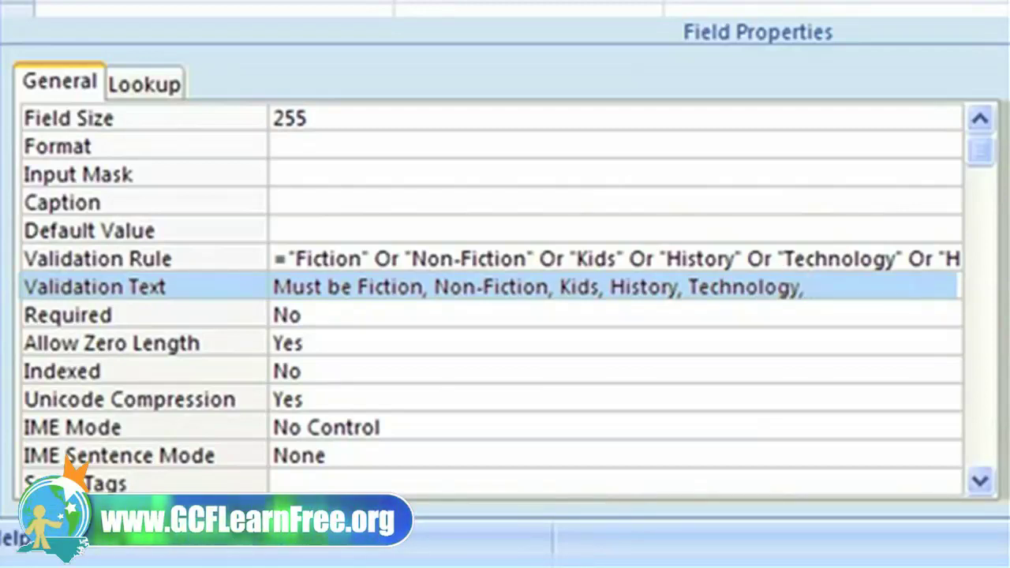
type(" Home & ")
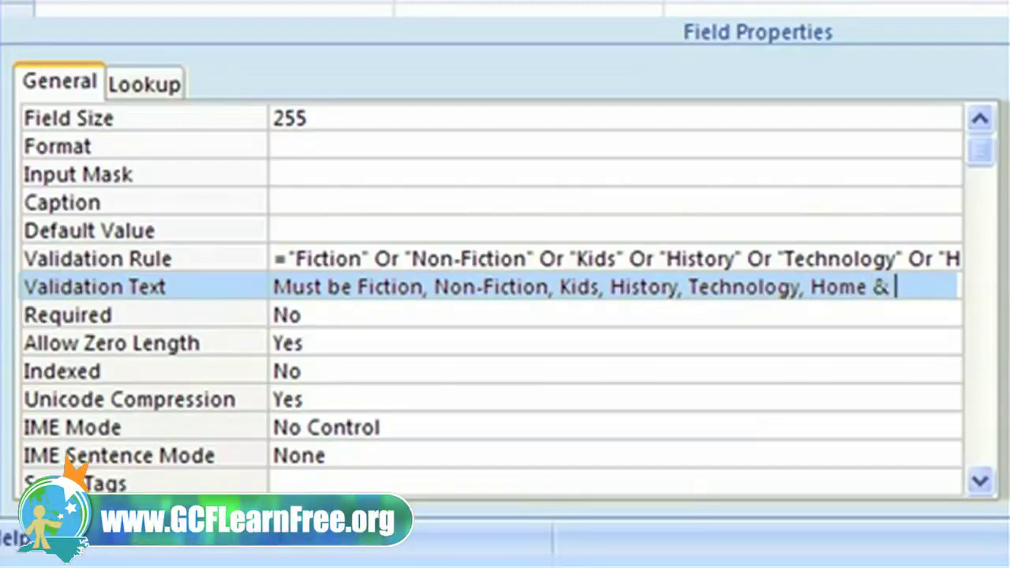
type("Garde")
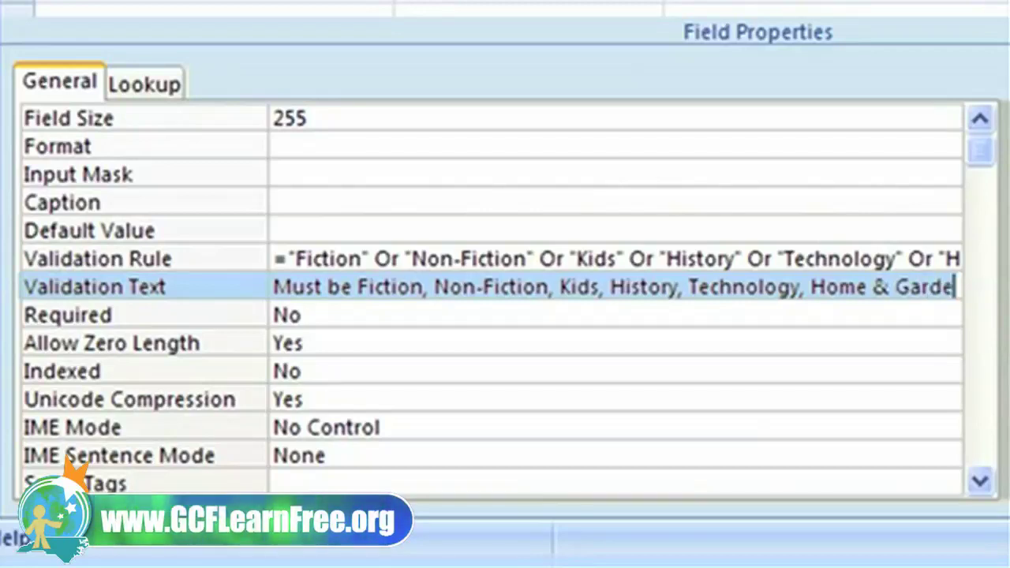
type("n, T")
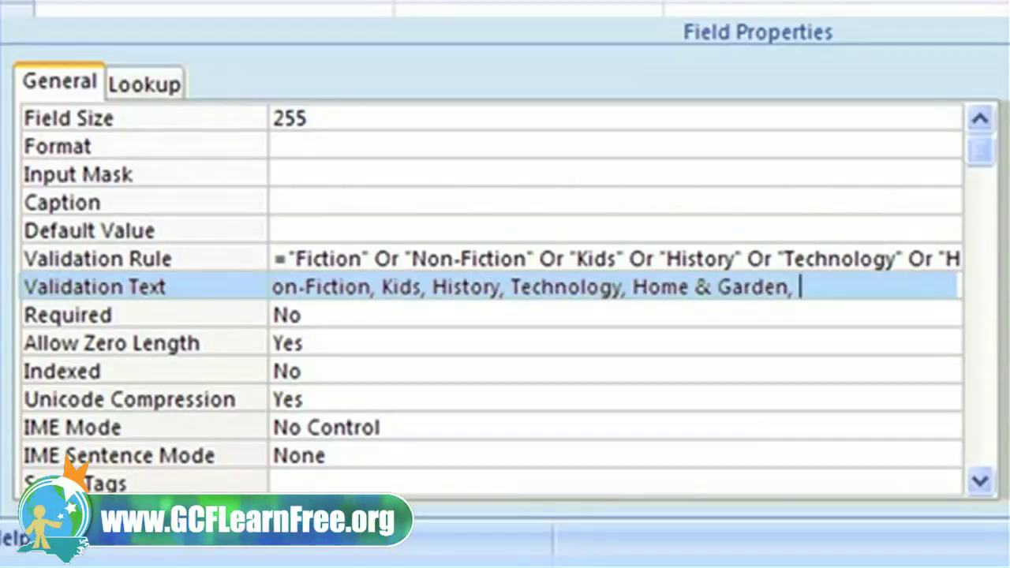
type("ravel, Food")
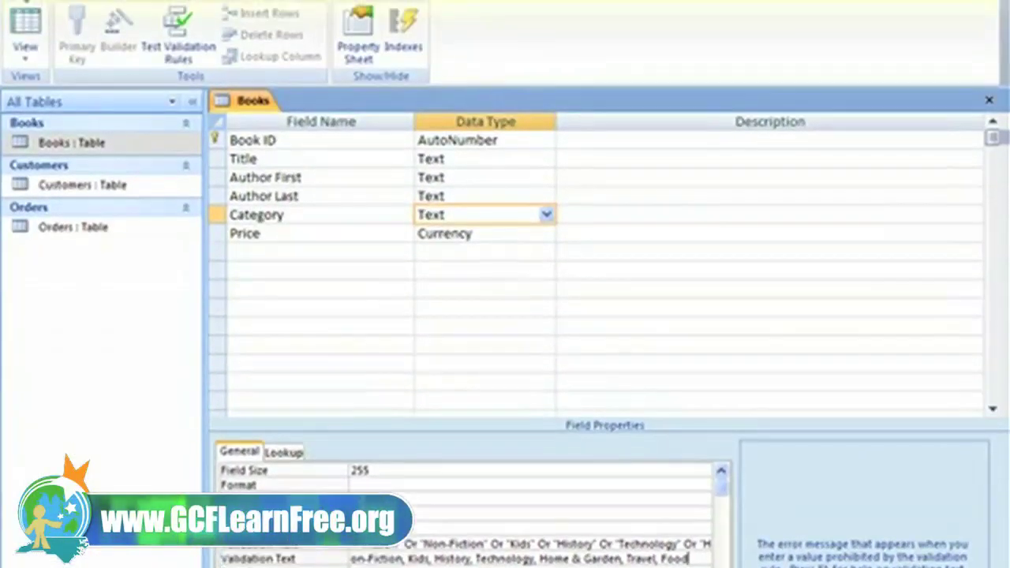
left_click(20, 11)
Step: Save the Books design and choose Yes to test existing data against the new rules
left_click(57, 138)
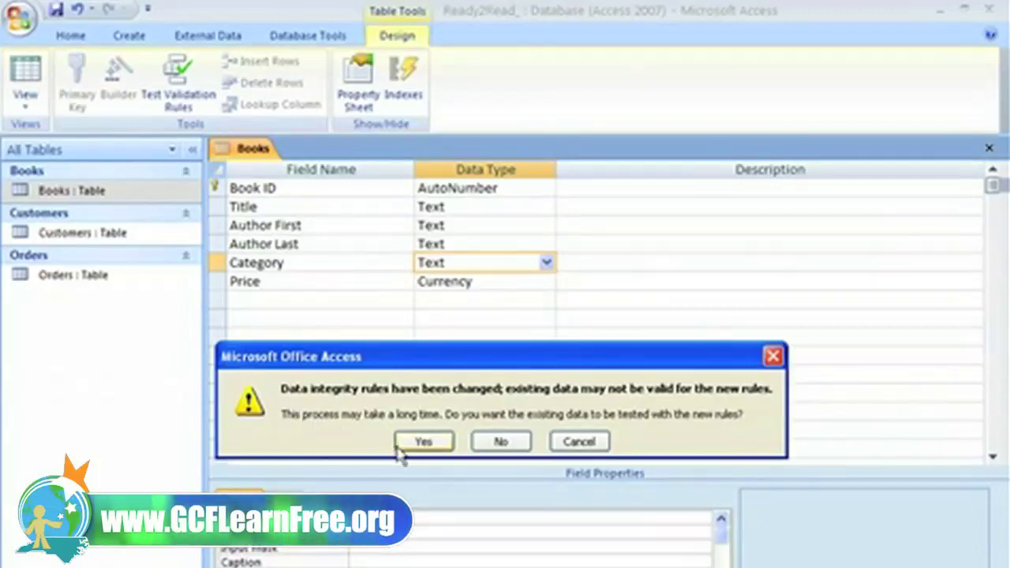
left_click(413, 441)
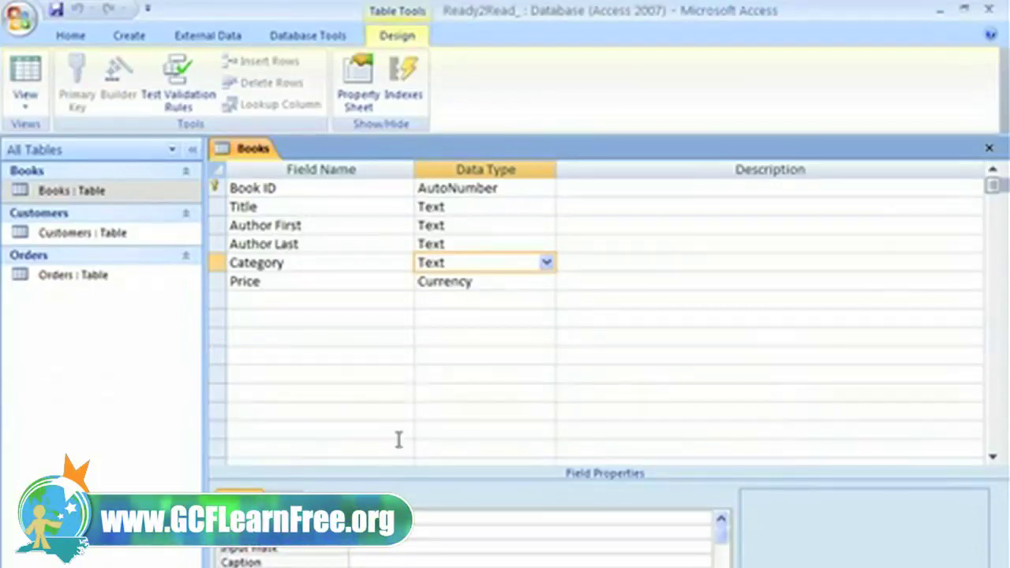
left_click(22, 109)
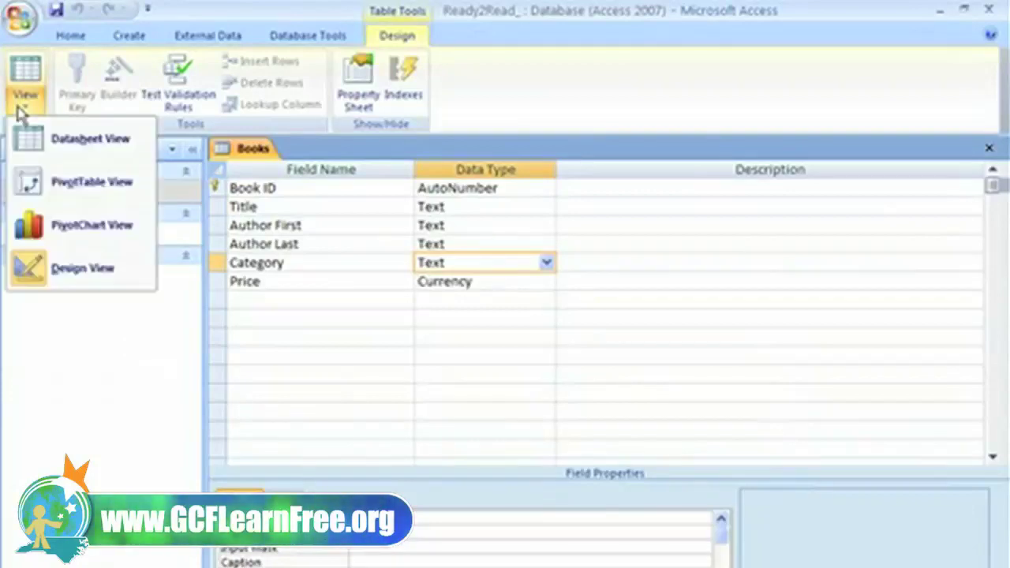
left_click(36, 139)
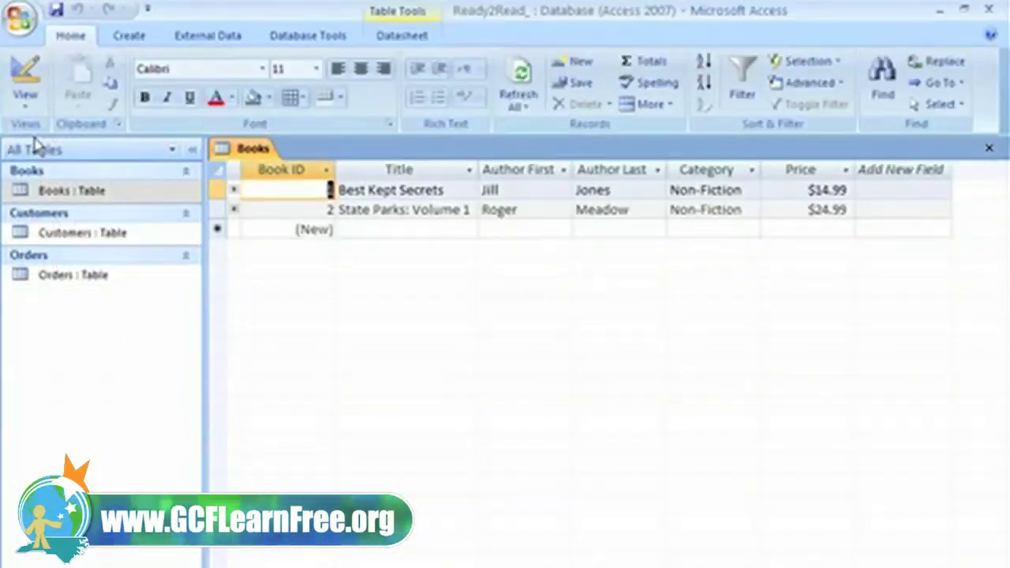
left_click(284, 229)
key("Tab")
type("Ctalian Dishes")
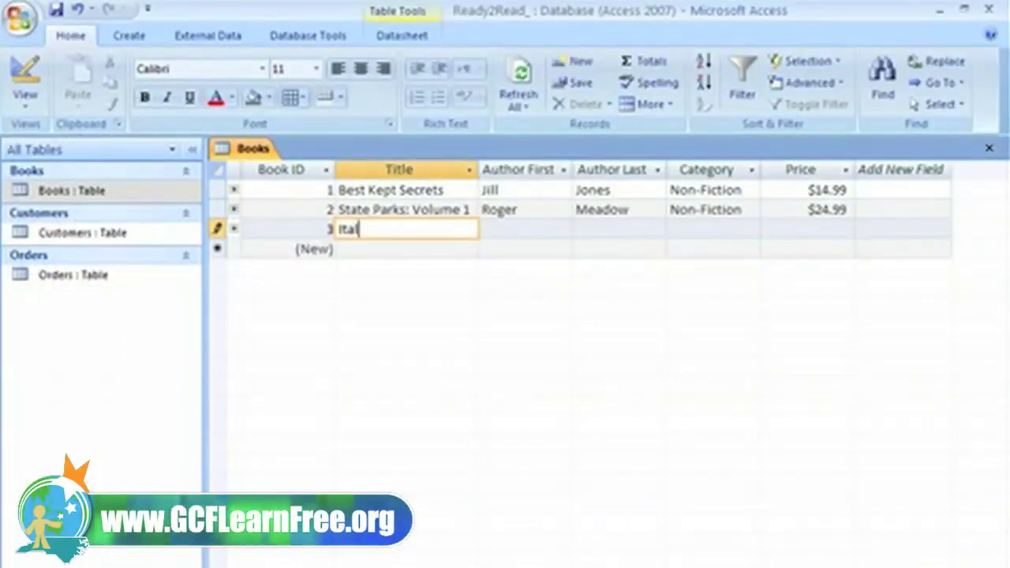
key("Tab")
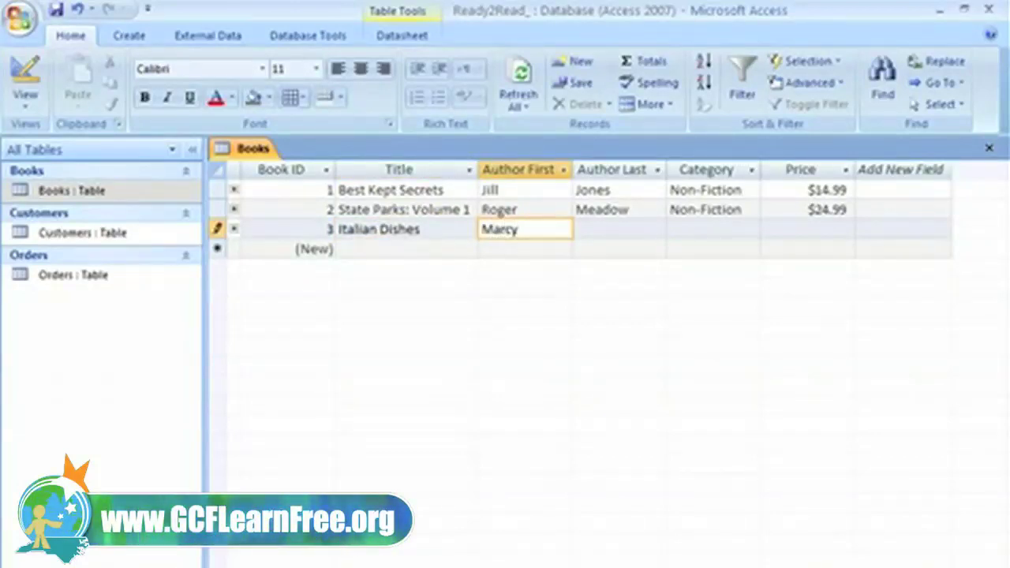
key("Tab")
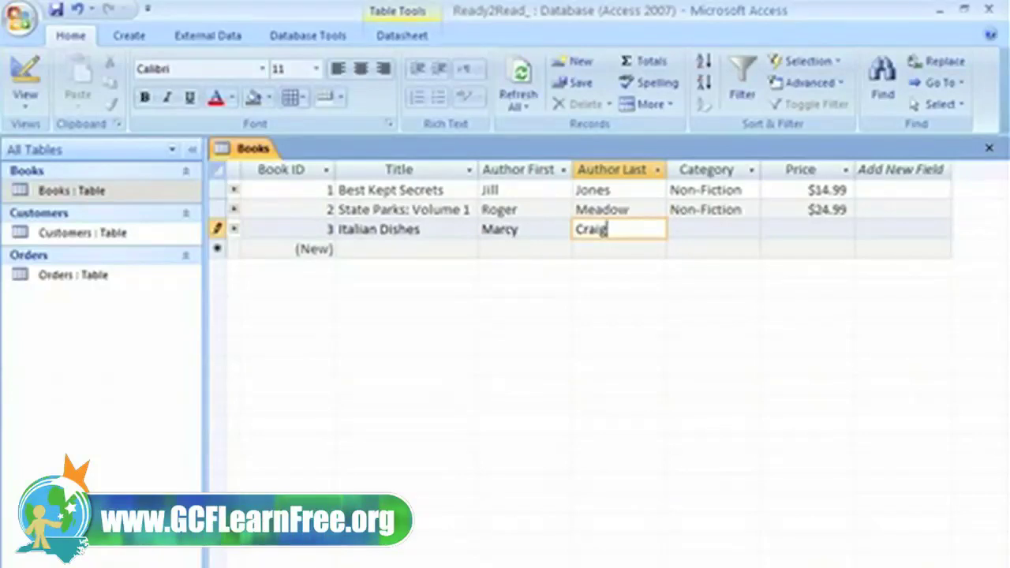
key("Tab")
type("Cooking")
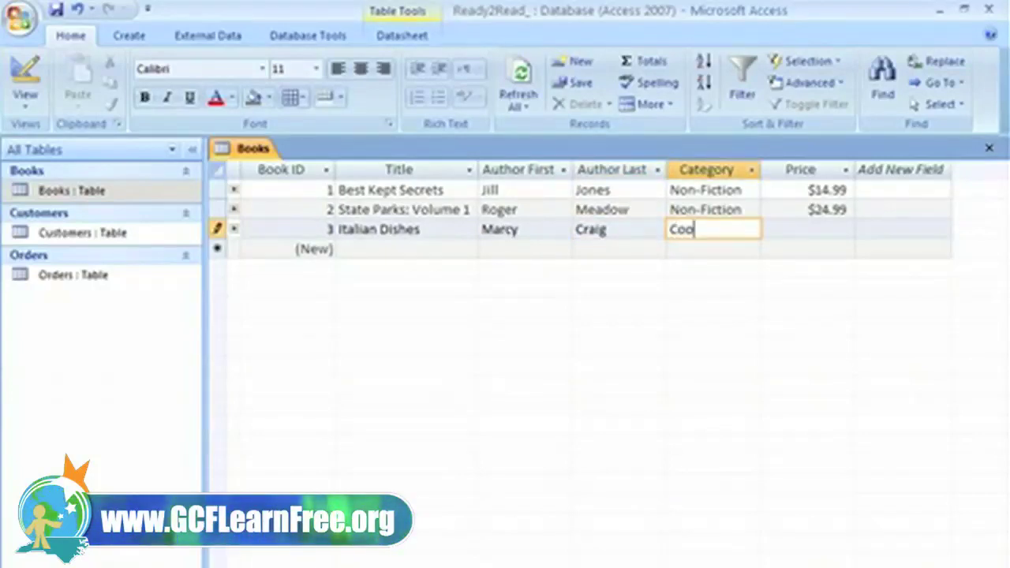
key("Tab")
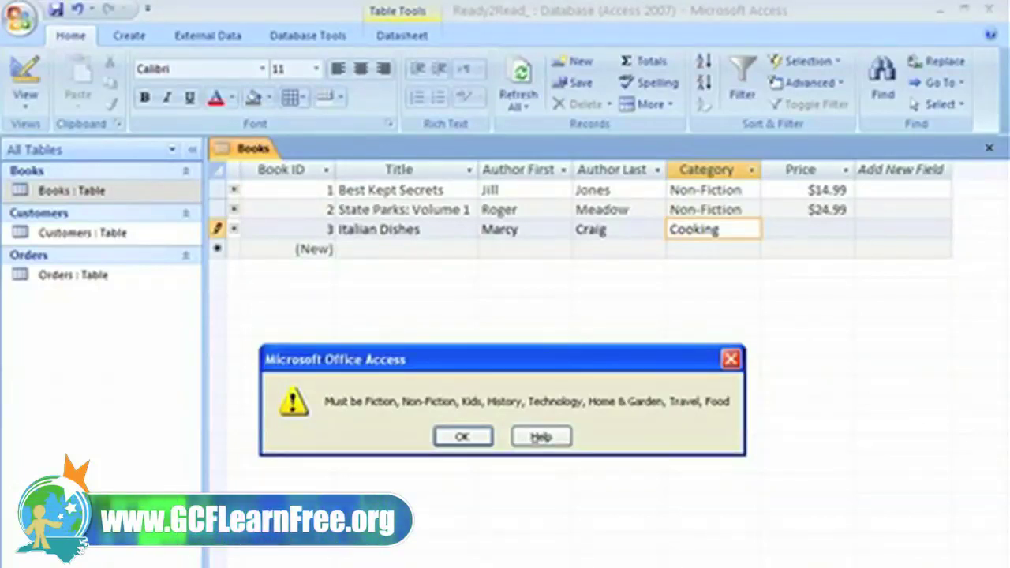
Step: Replace the rejected Cooking with Food and price the book at 10.99
left_click(461, 436)
left_click_drag(751, 229, 628, 229)
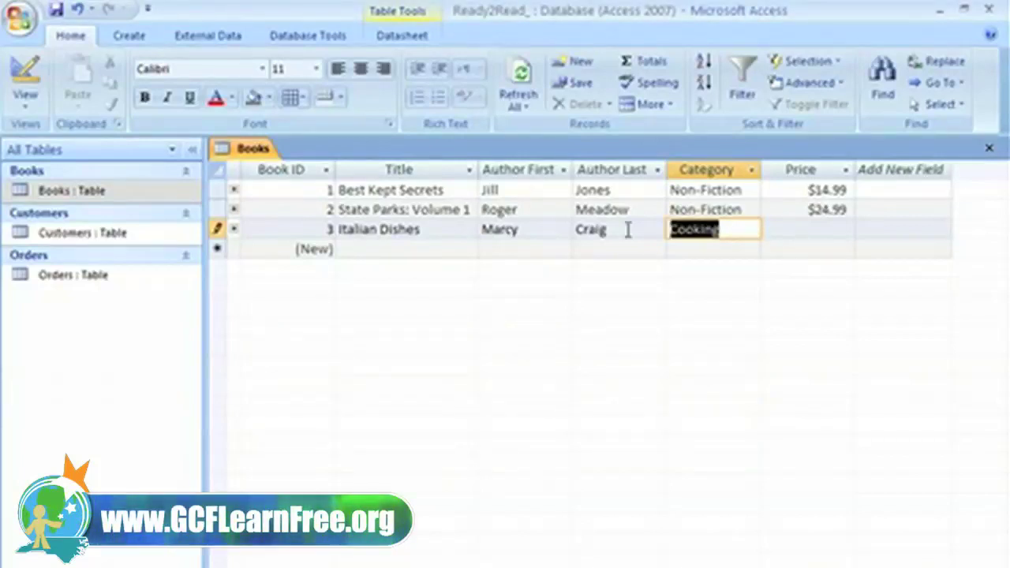
type("Food")
key("Tab")
type("10.")
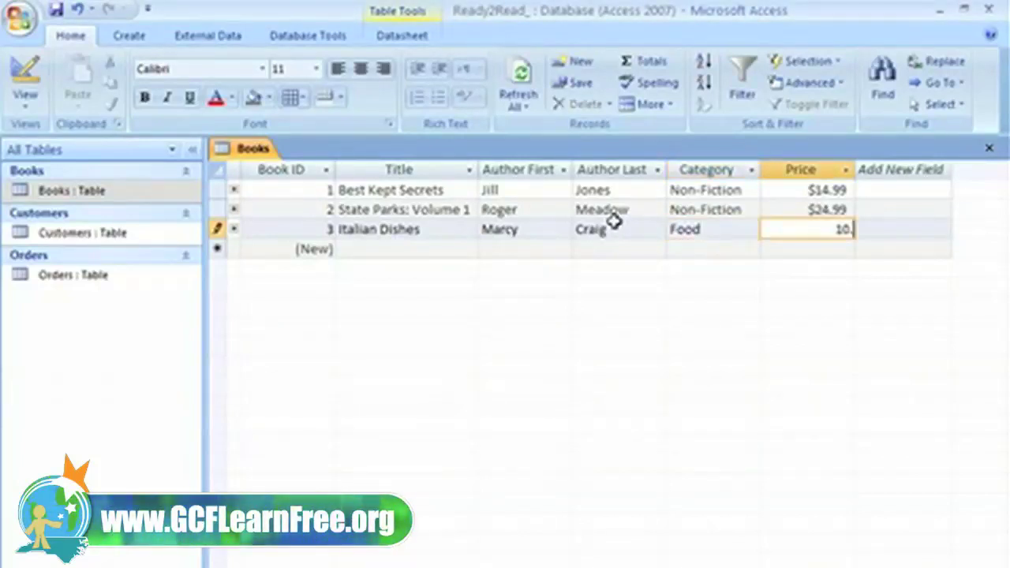
type("99")
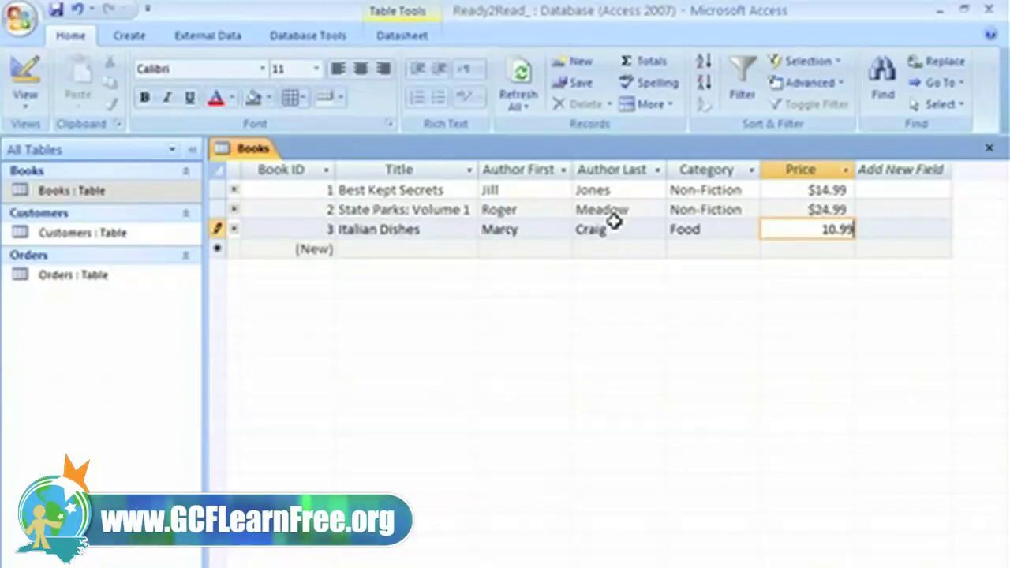
key("Return")
double_click(77, 235)
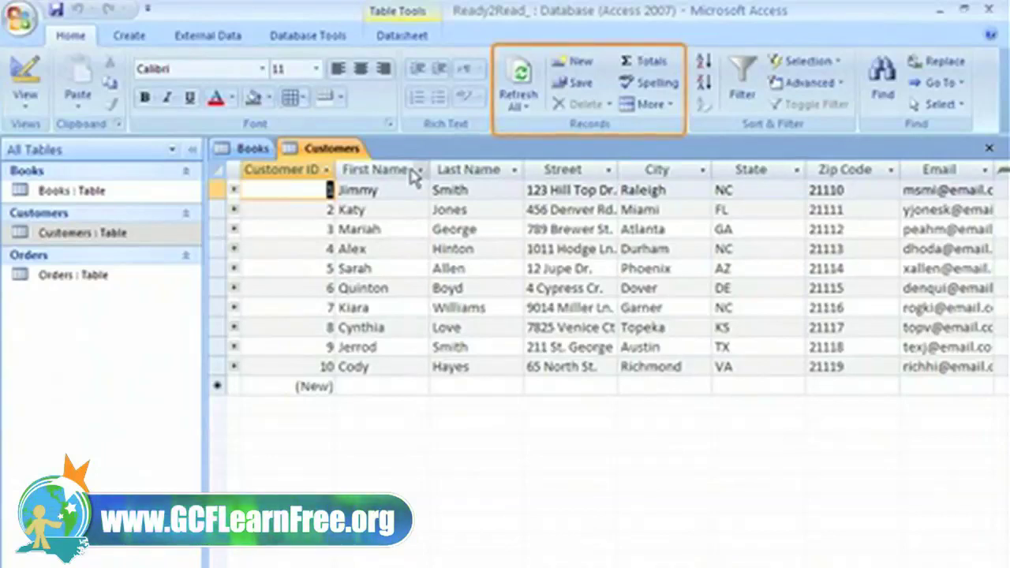
Step: Start a new customer record in the Customers table
left_click(584, 63)
Step: Enter the new customer's first name, last name and street address in record 11
key("Tab")
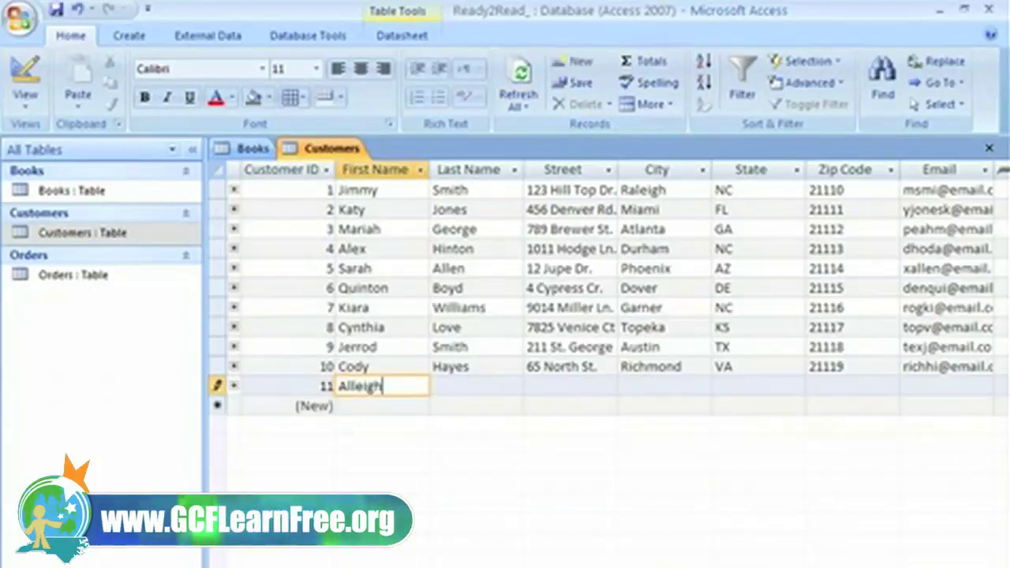
key("Tab")
key("Tab")
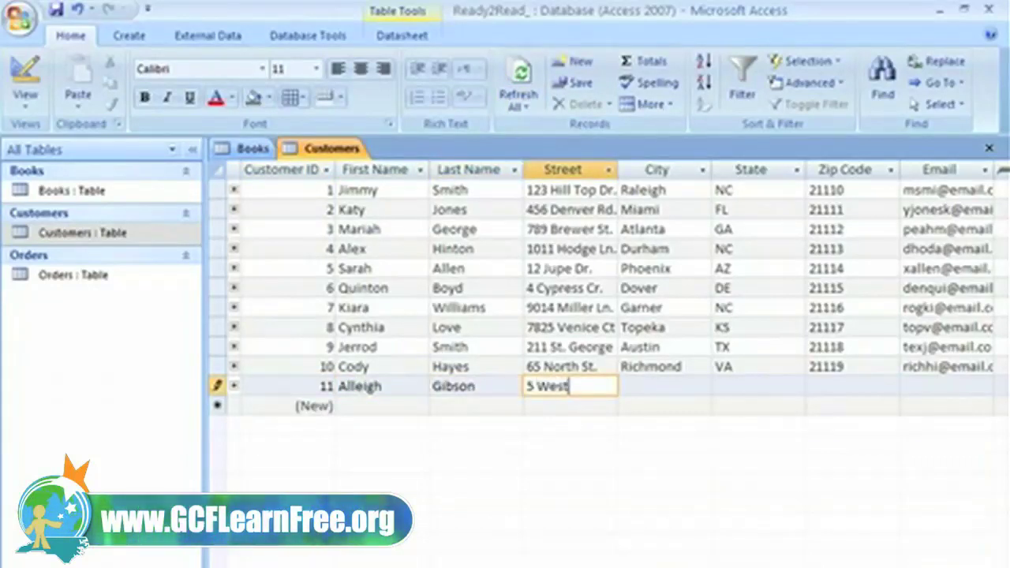
Step: Fill in the customer's city, state, zip code and e-mail, and save record 11
key("Tab")
type("Smithfield")
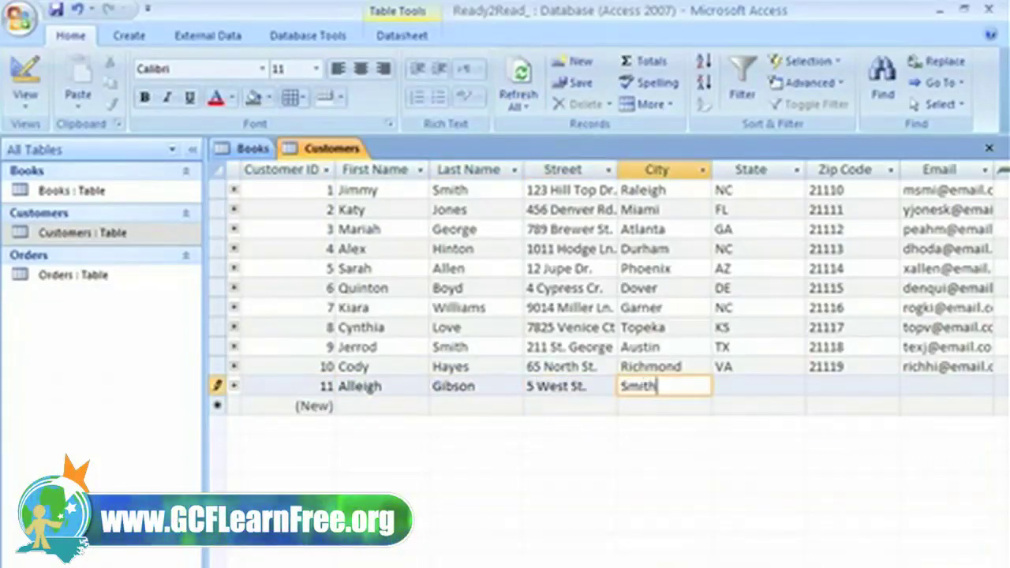
key("Tab")
type("NC")
key("Tab")
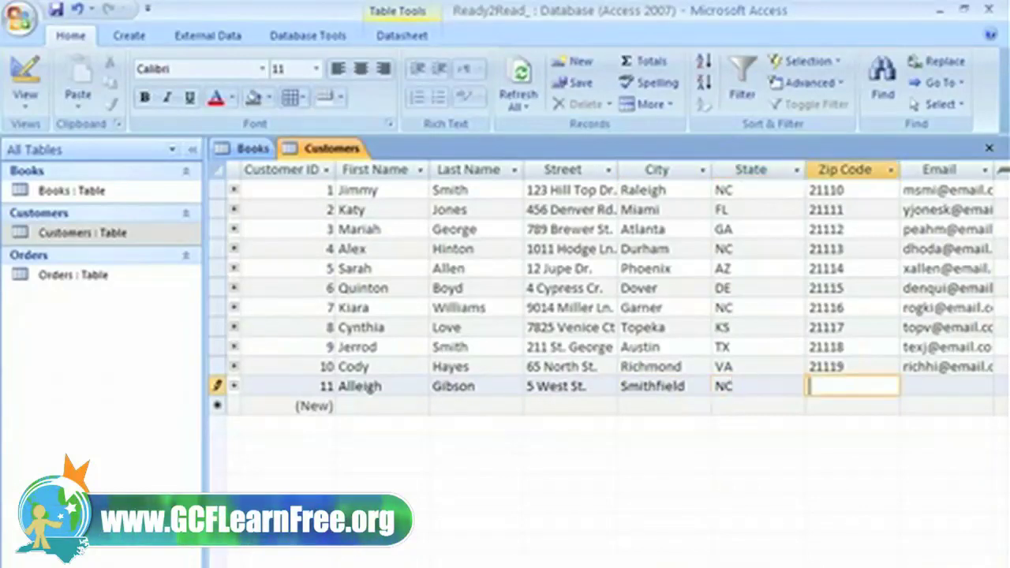
type("21110")
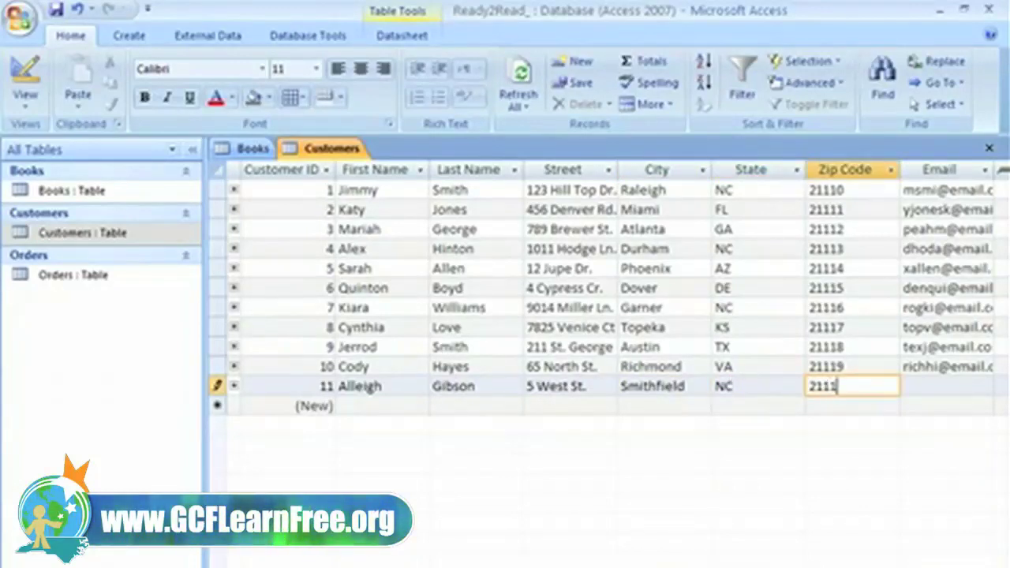
key("Tab")
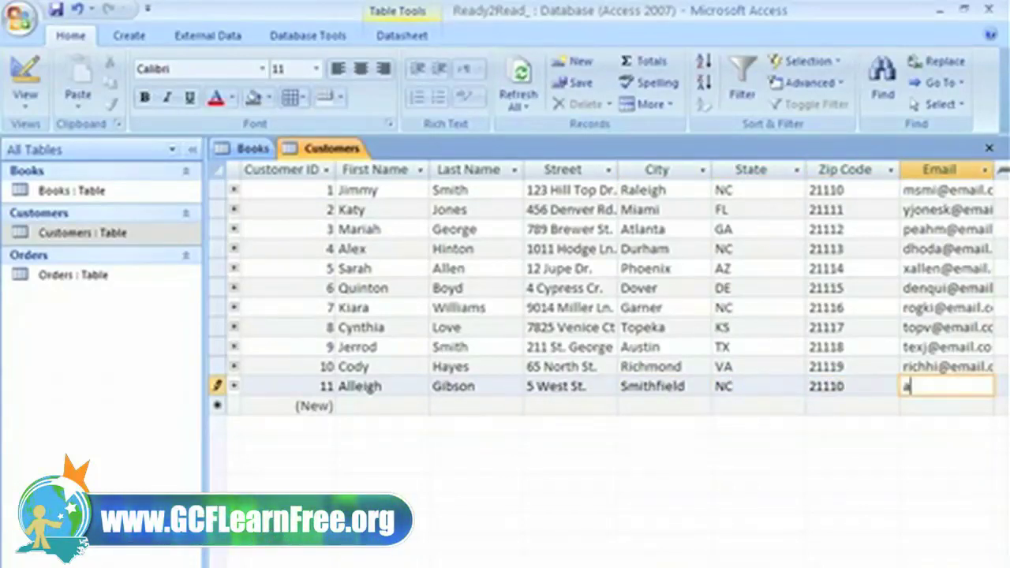
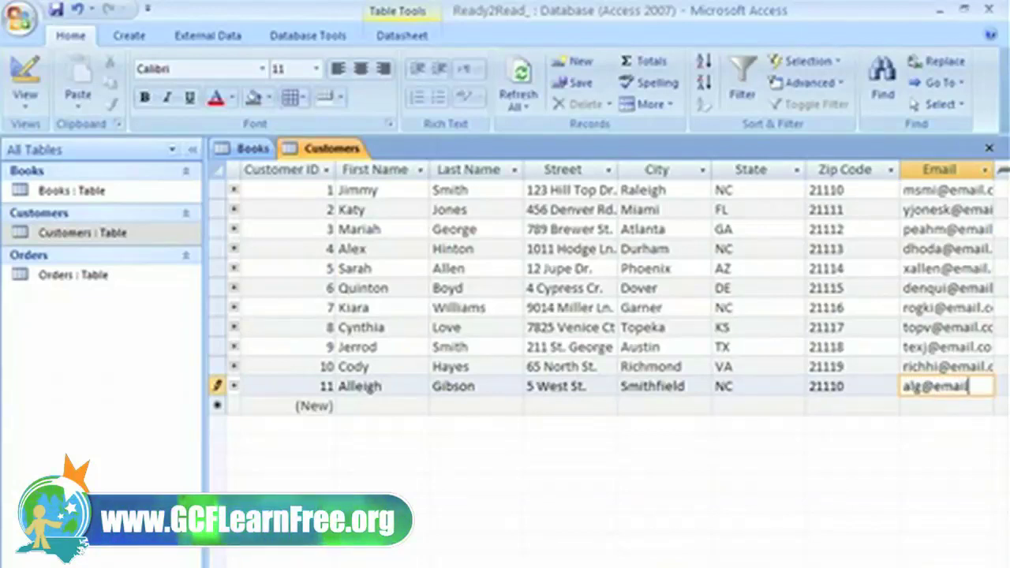
key("Tab")
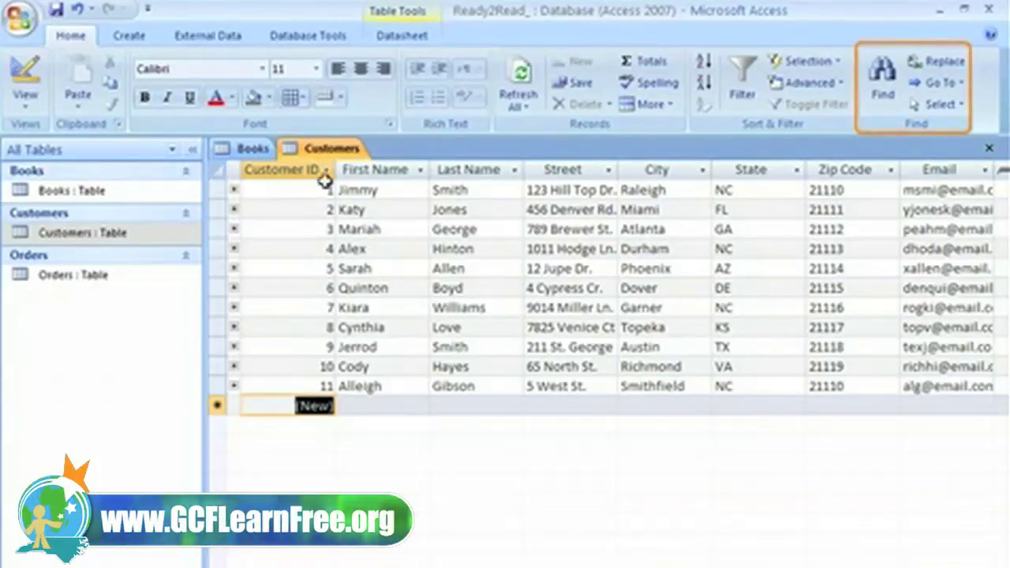
Step: Open Find and Replace with the customer's old surname as the search text
left_click(882, 93)
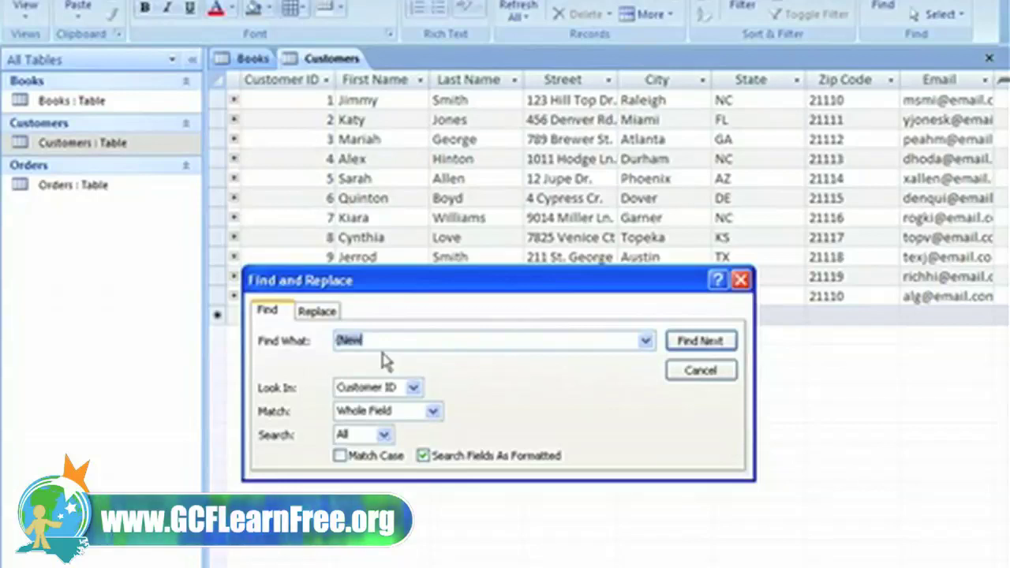
type("Williams")
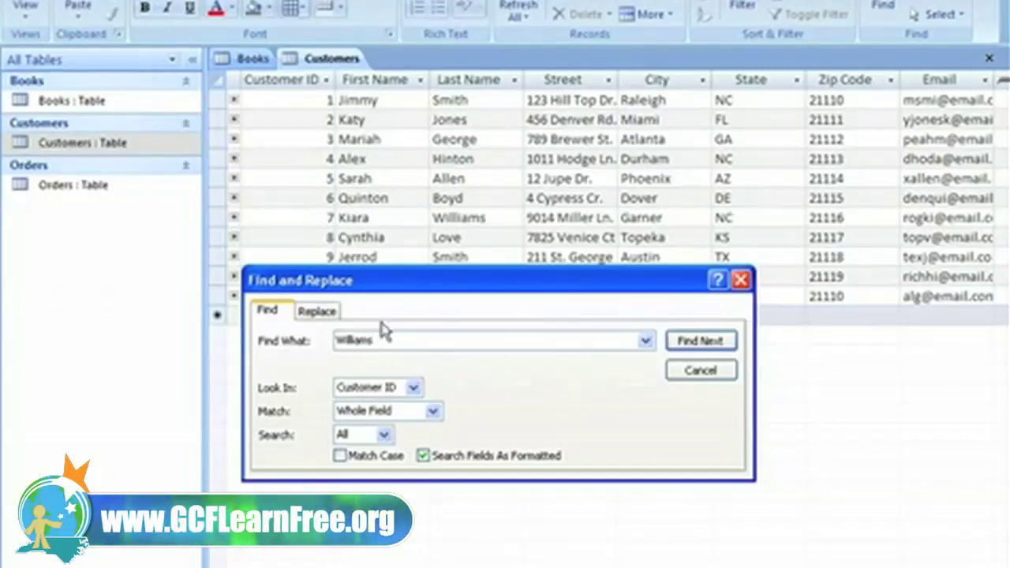
Step: Replace the customer's old surname with the new one, searching the whole Customers table
left_click(318, 311)
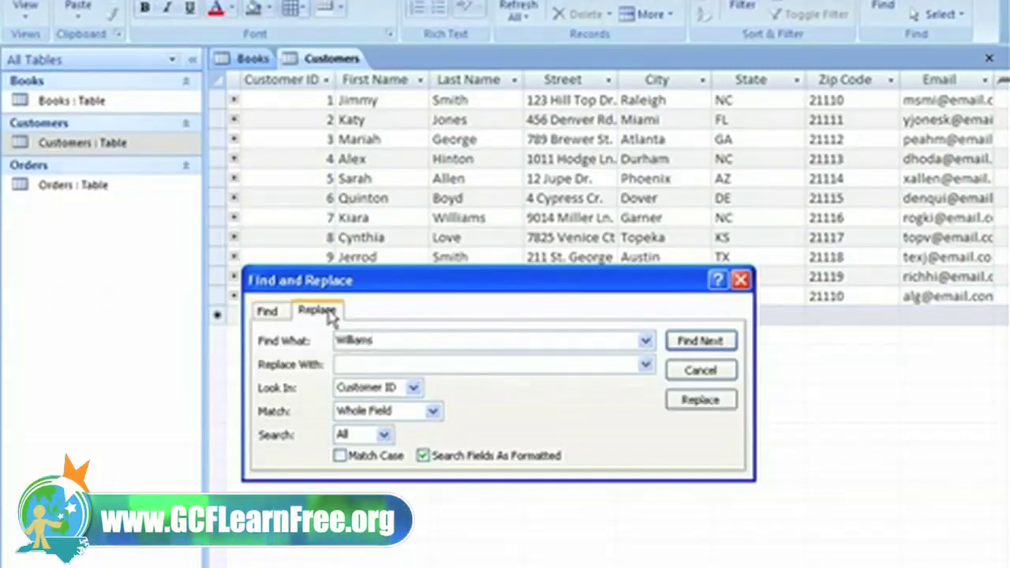
left_click(363, 362)
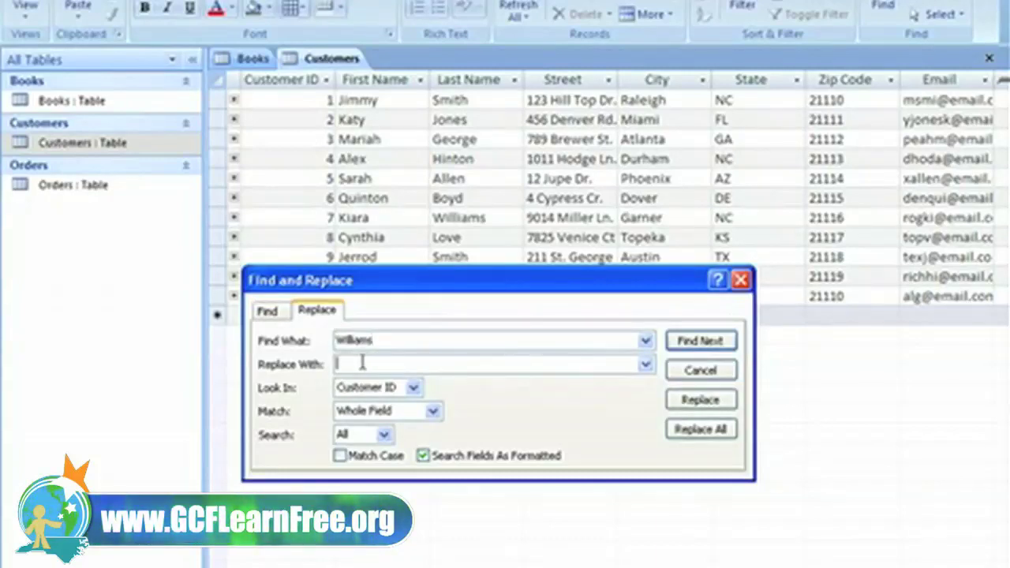
type("Rogers")
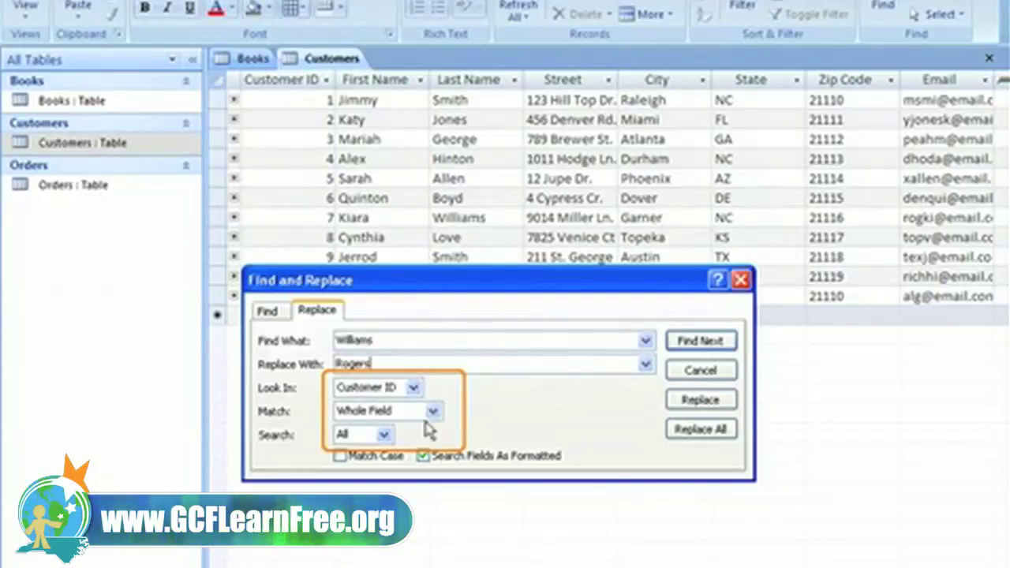
key("shift+Home")
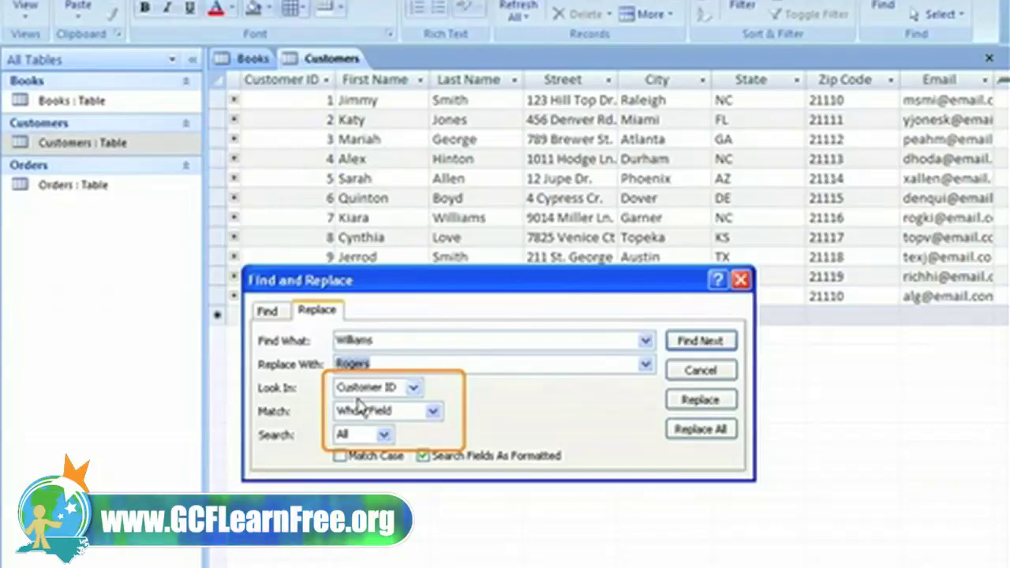
left_click(413, 387)
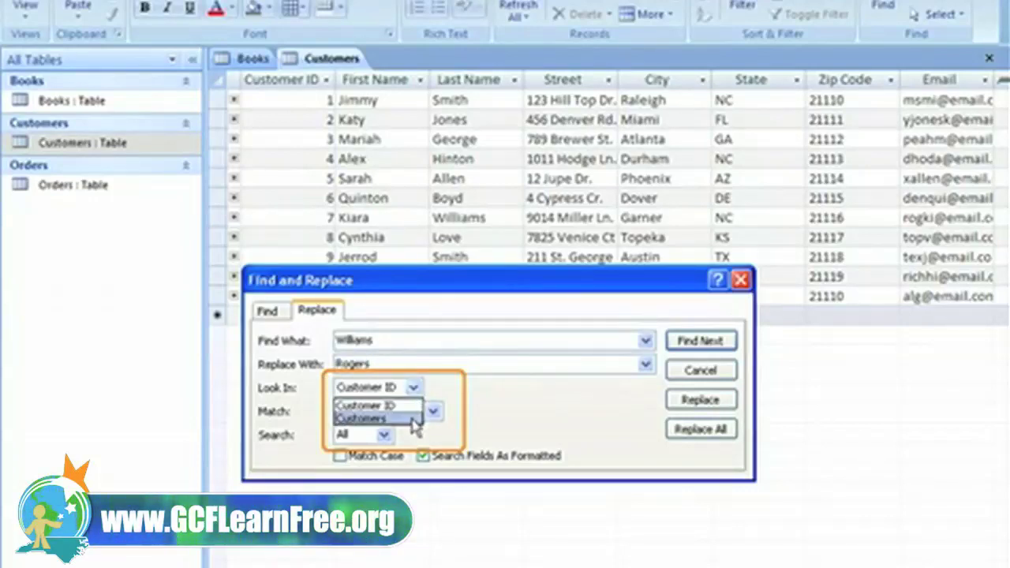
left_click(412, 420)
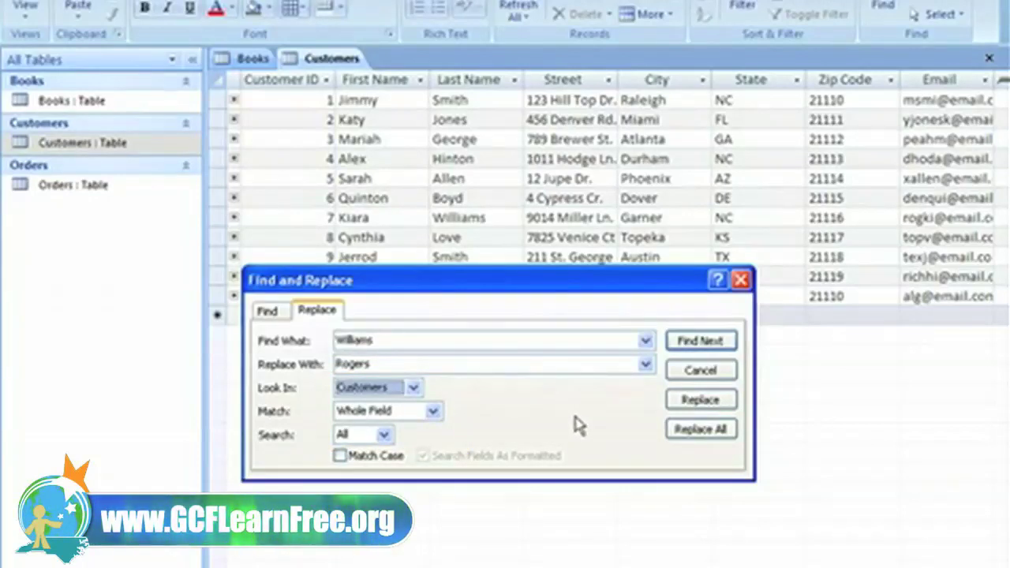
left_click(673, 346)
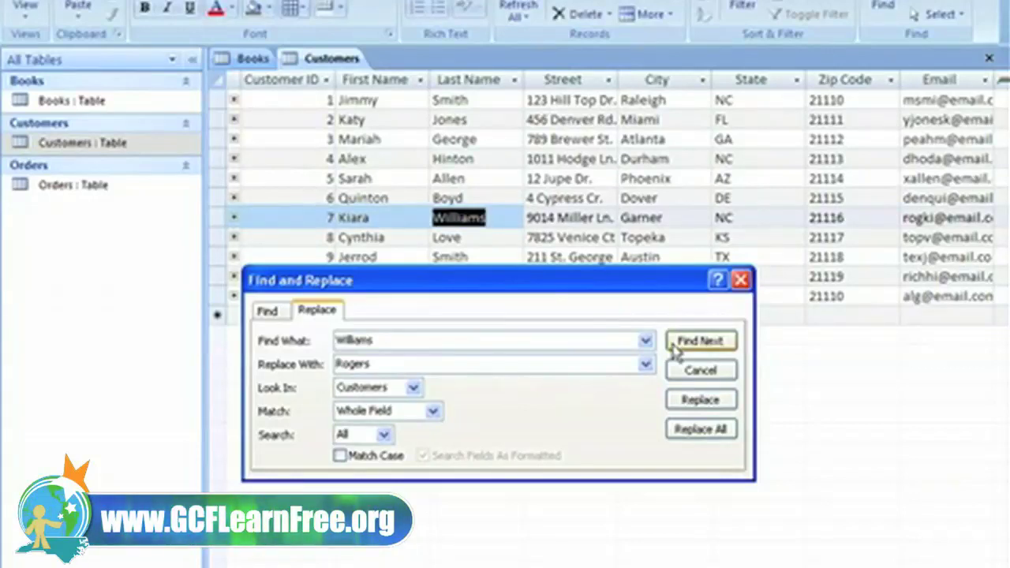
left_click(730, 406)
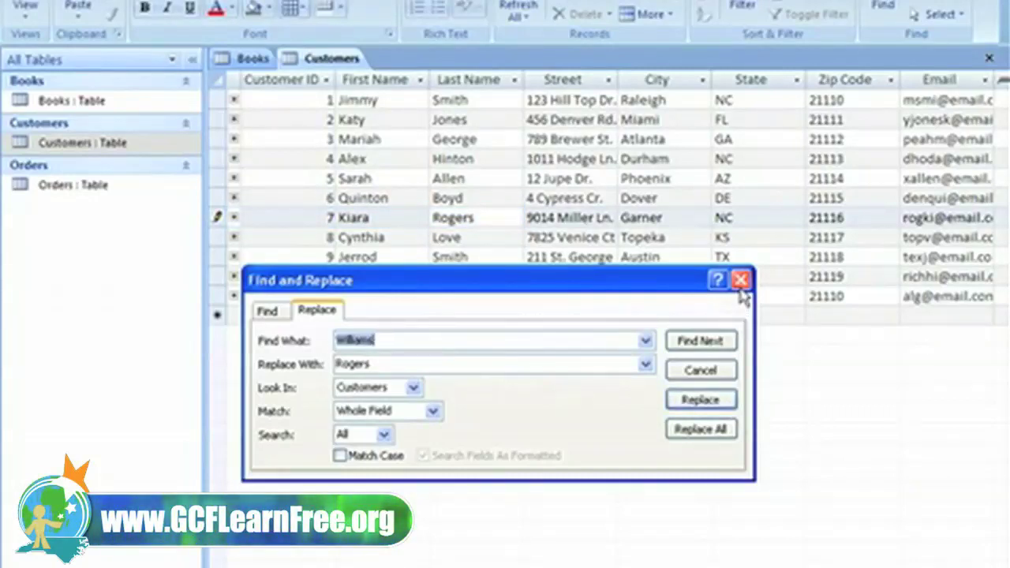
left_click(740, 279)
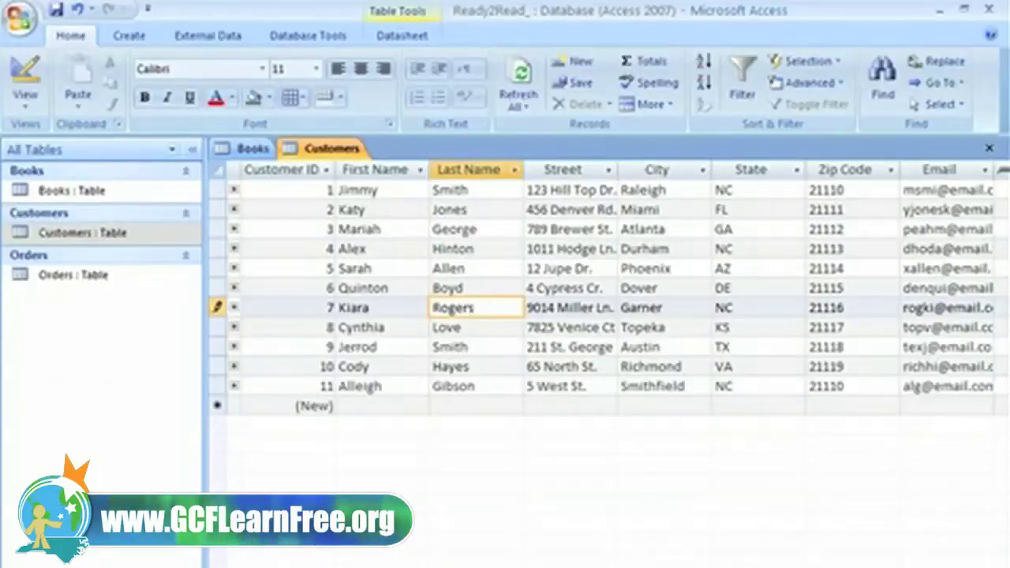
Step: Copy the State Parks: Volume 1 book record and paste it as a new Books record
left_click(241, 149)
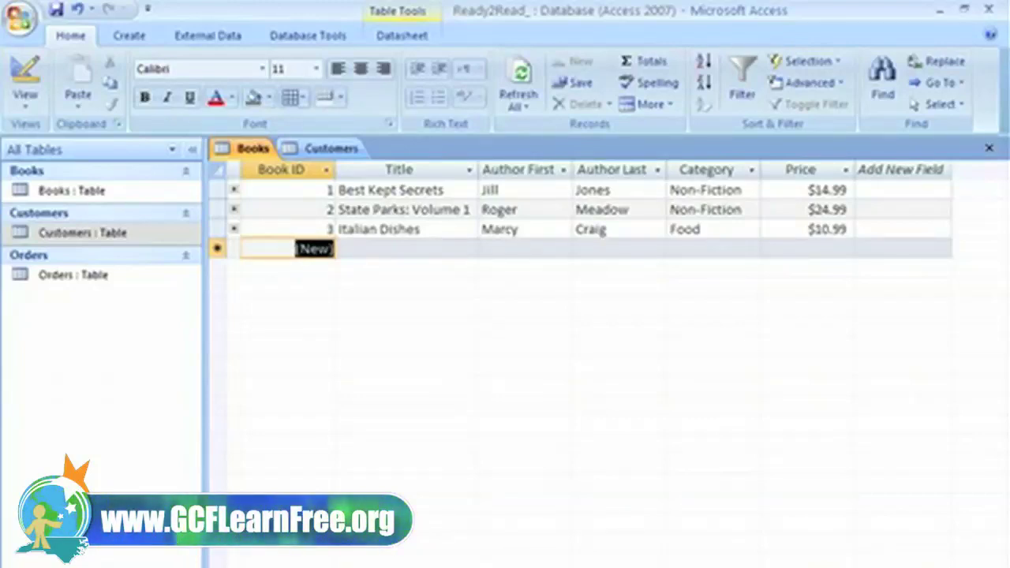
left_click(216, 209)
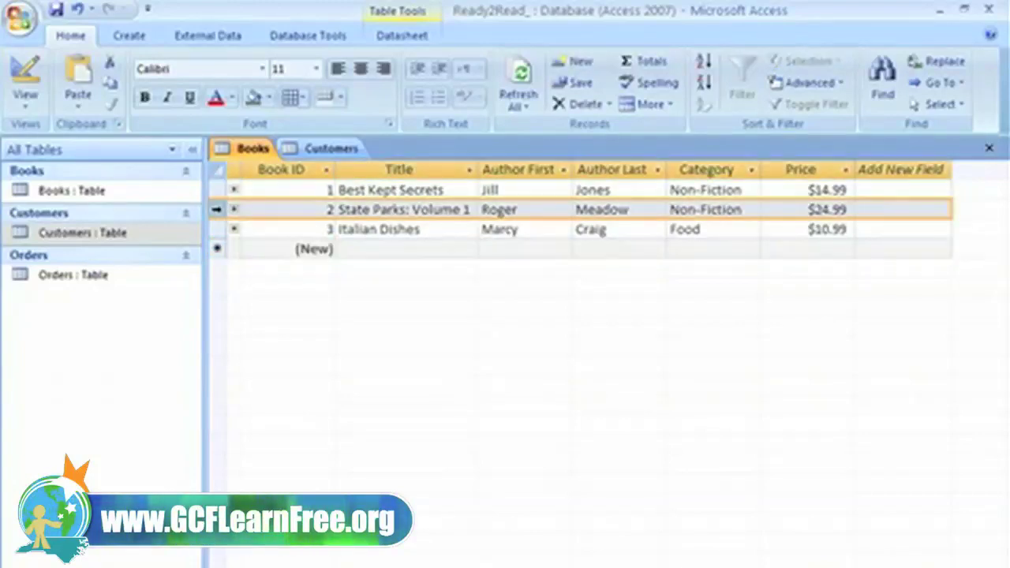
right_click(217, 210)
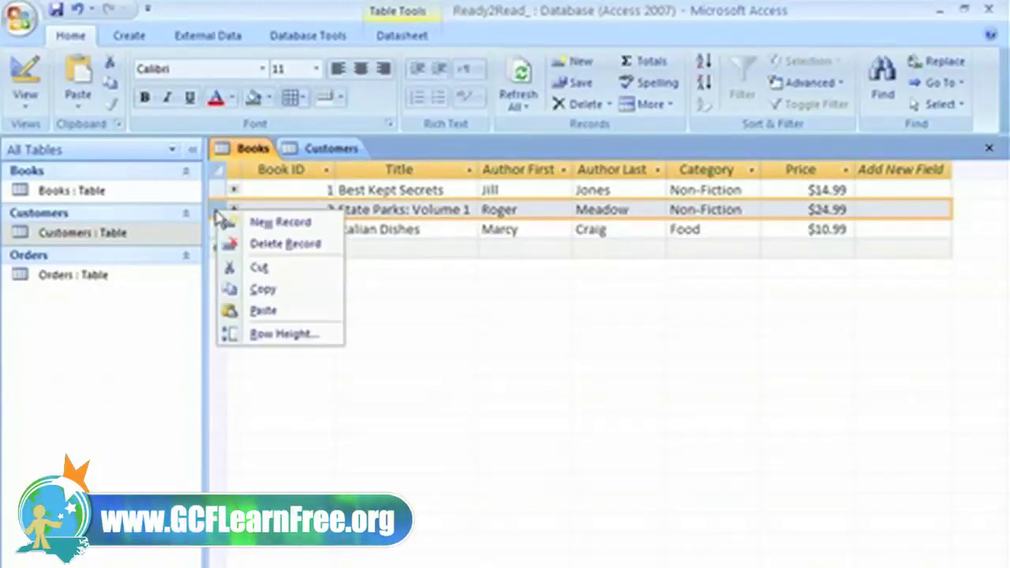
left_click(230, 289)
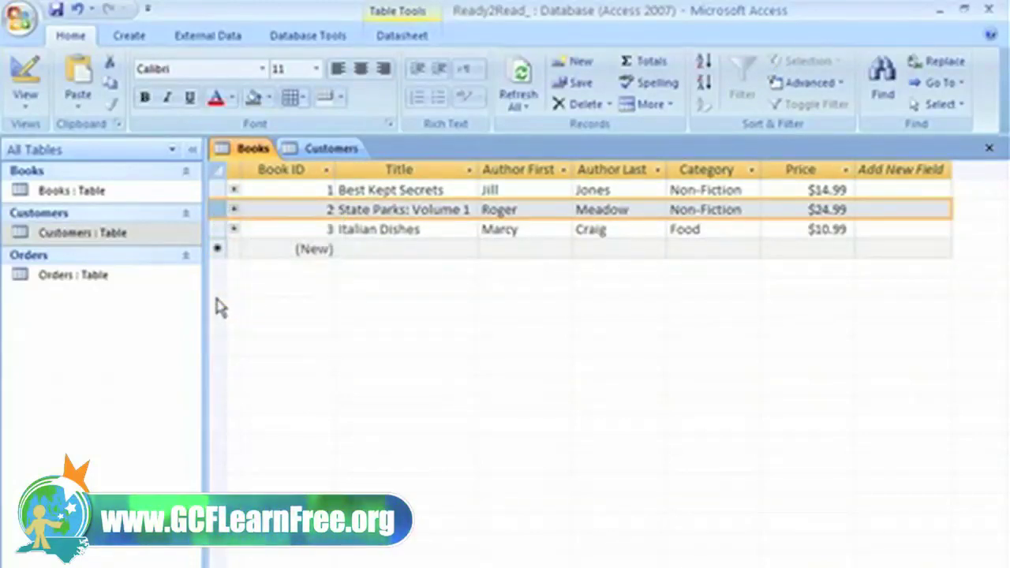
left_click(215, 248)
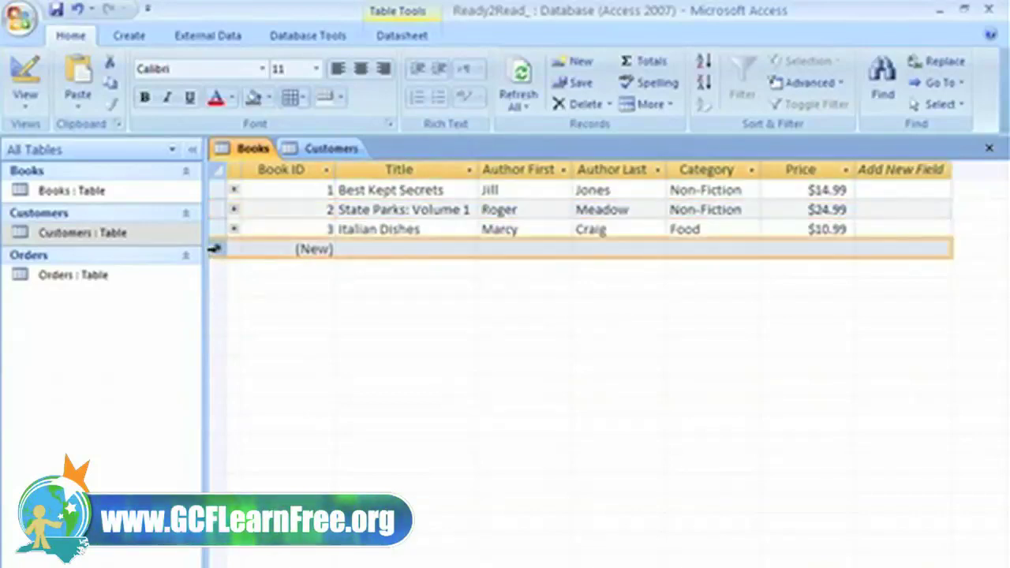
right_click(215, 248)
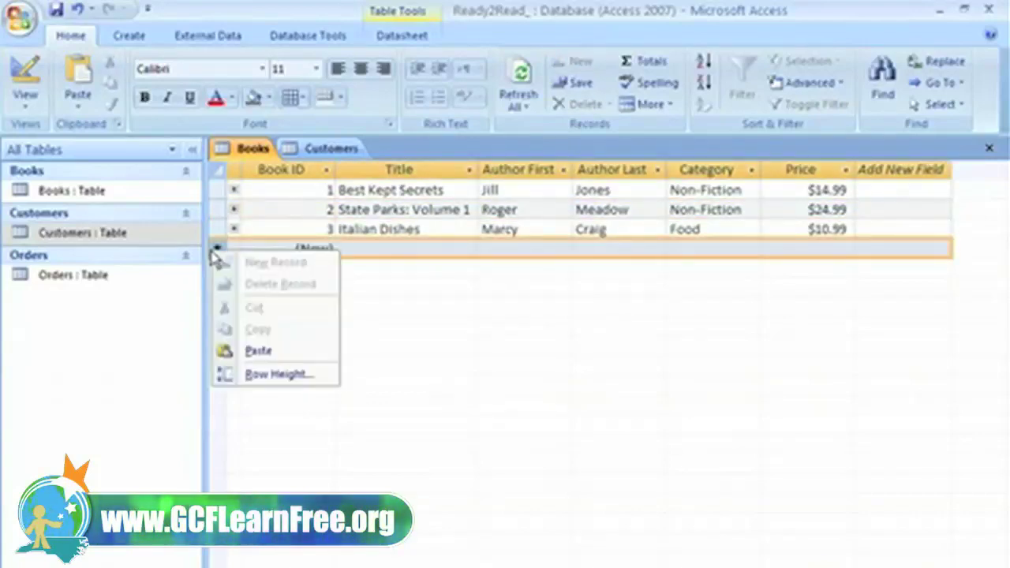
left_click(259, 352)
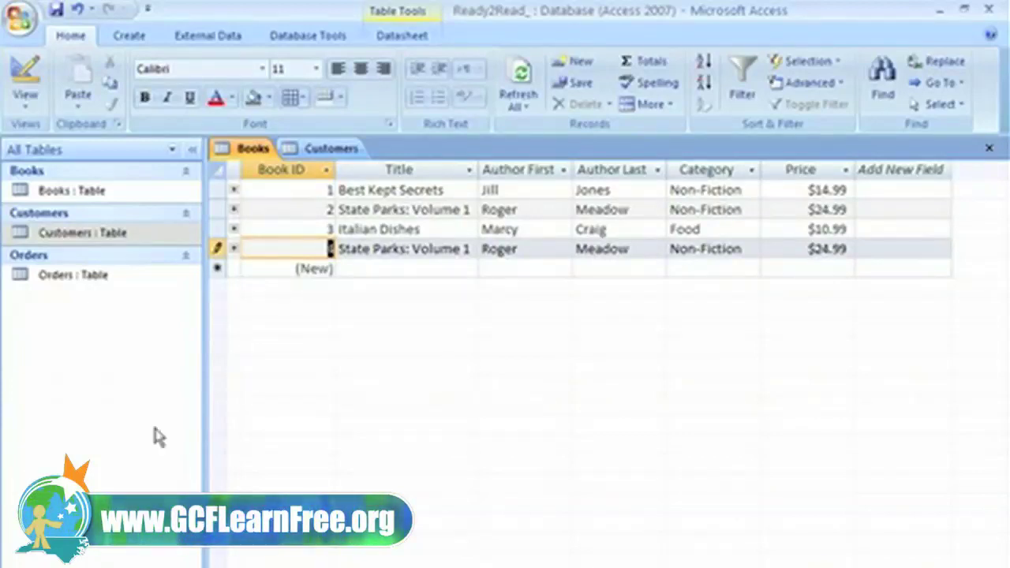
Step: Retitle the pasted record to State Parks: Volume 2 and save it
left_click(465, 245)
key("BackSpace")
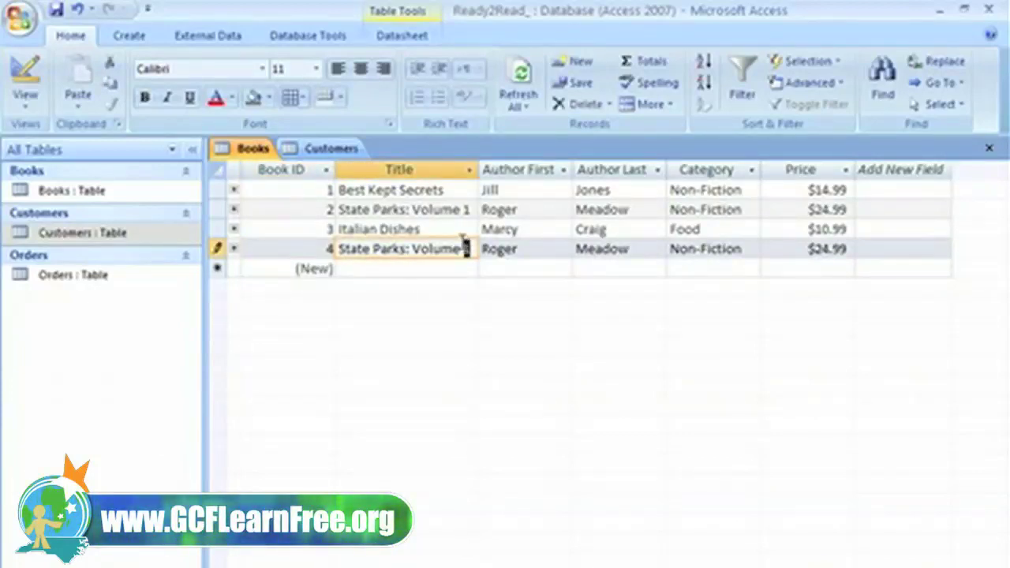
type("2")
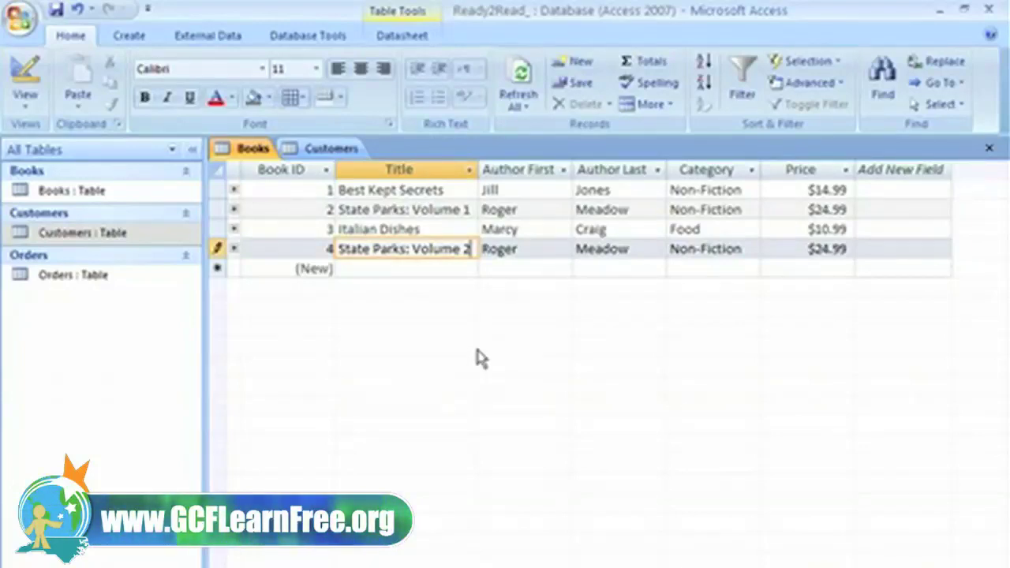
key("shift+space")
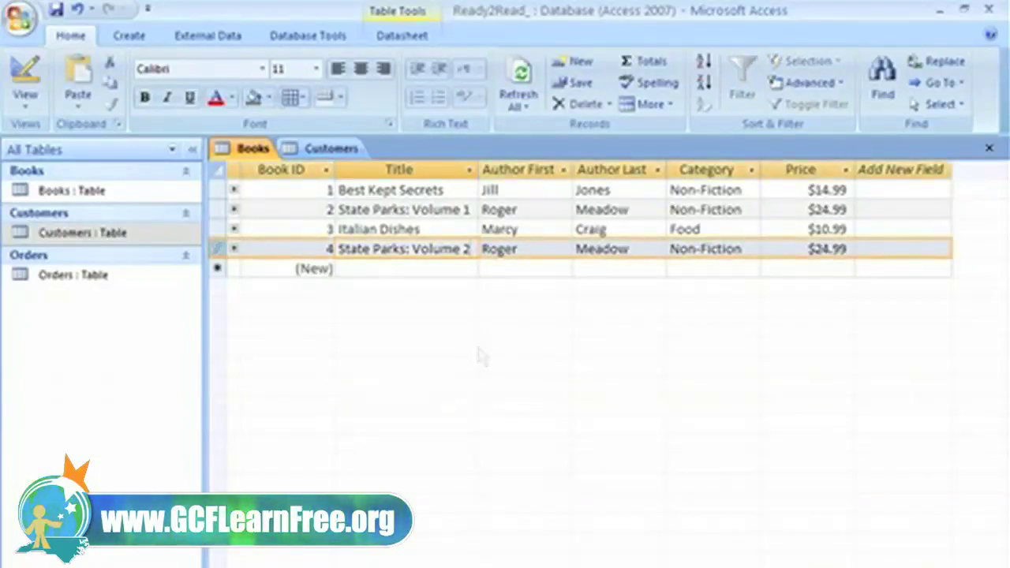
key("shift+Return")
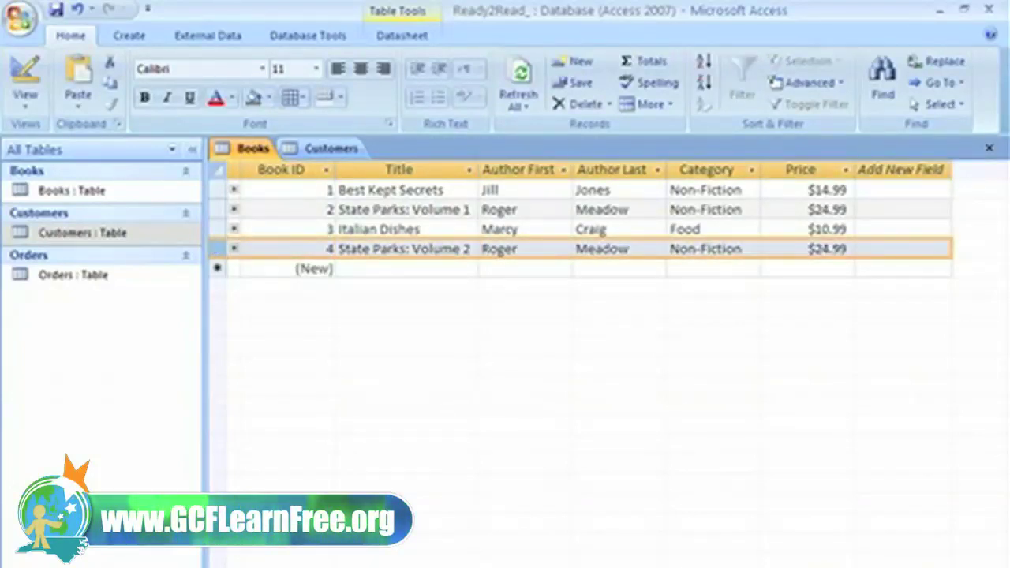